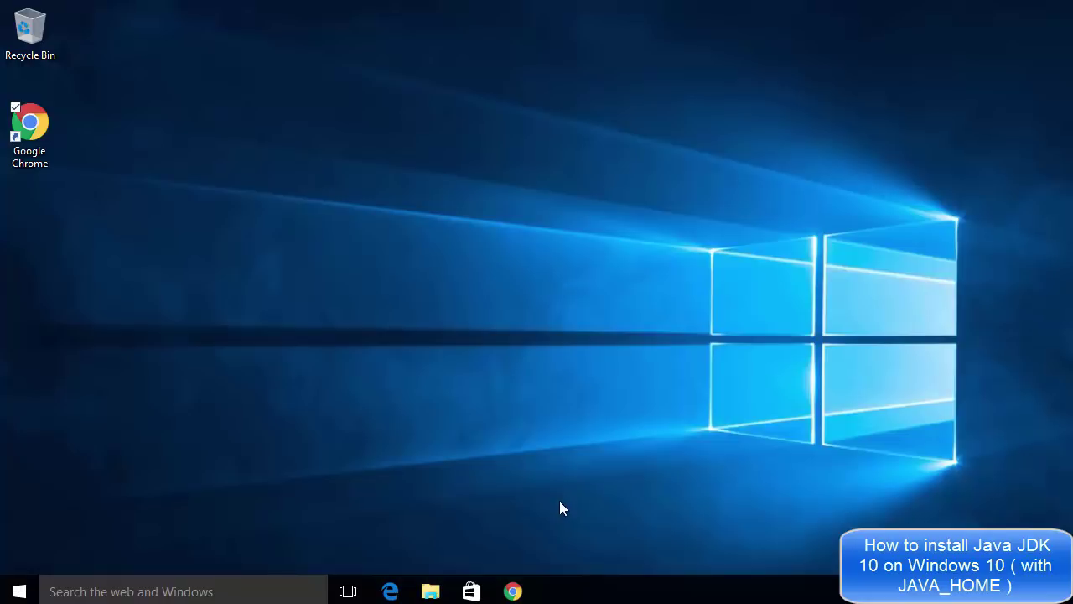
Launch Chrome from the taskbar to search Google for 'java jdk 10'
click(513, 591)
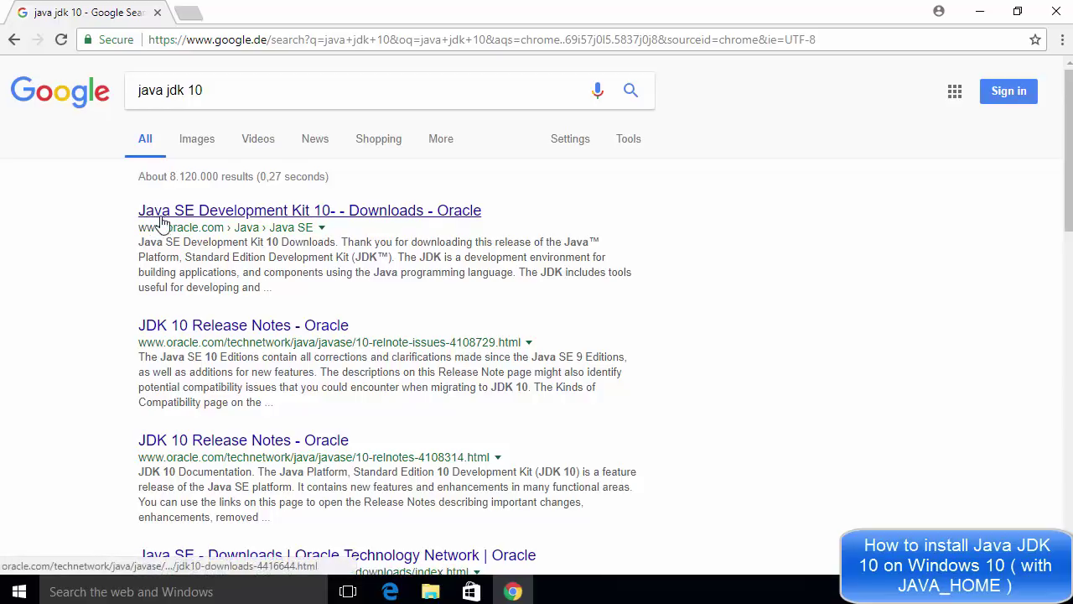
Open the Oracle JDK 10 search result and accept the cookie notice
click(292, 217)
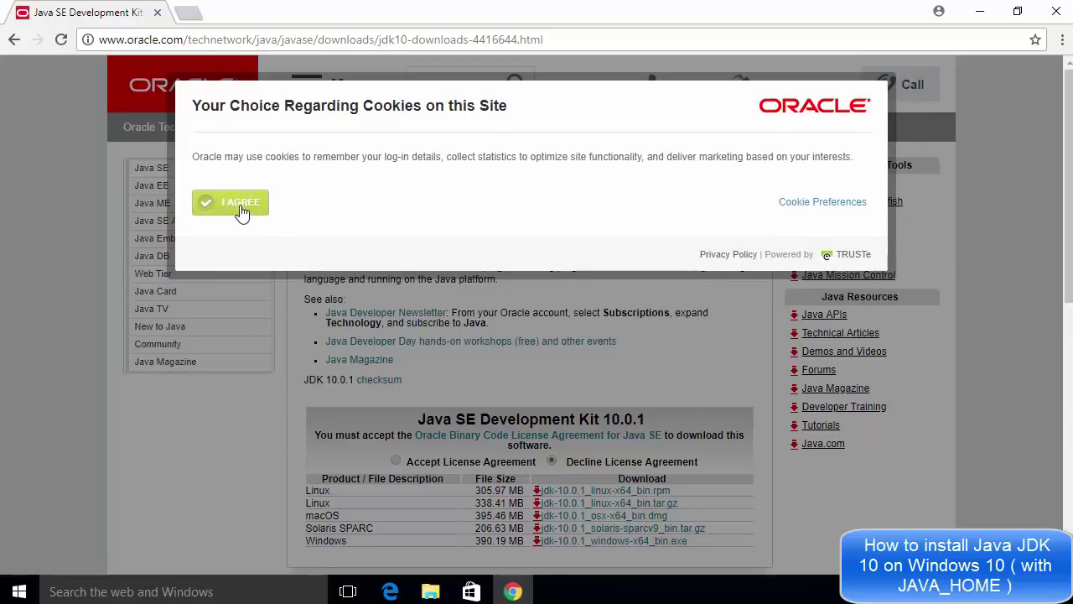
click(232, 210)
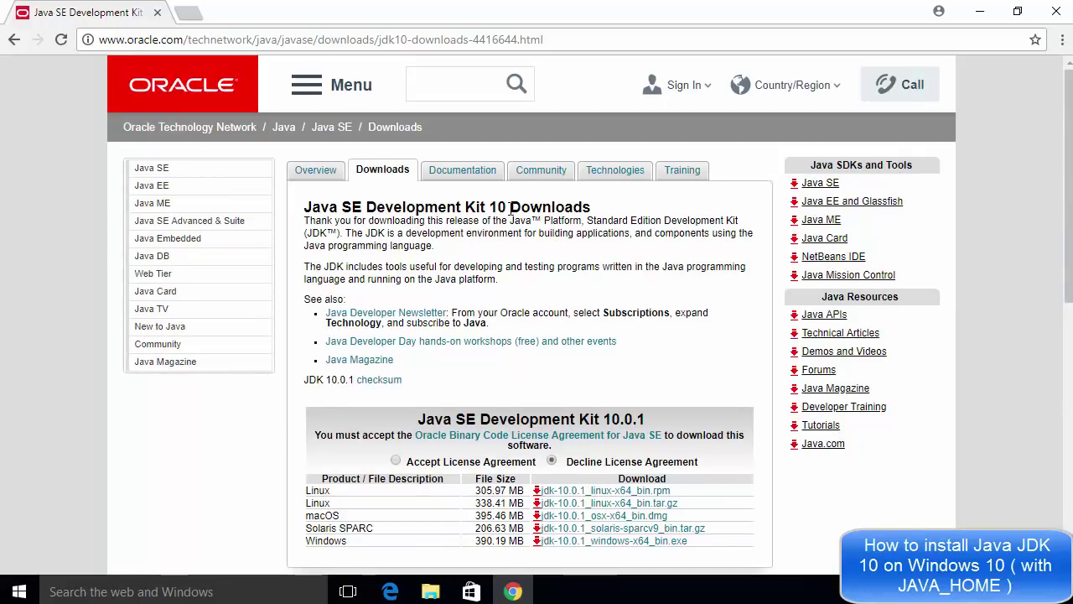
scroll(507, 208, down, 1)
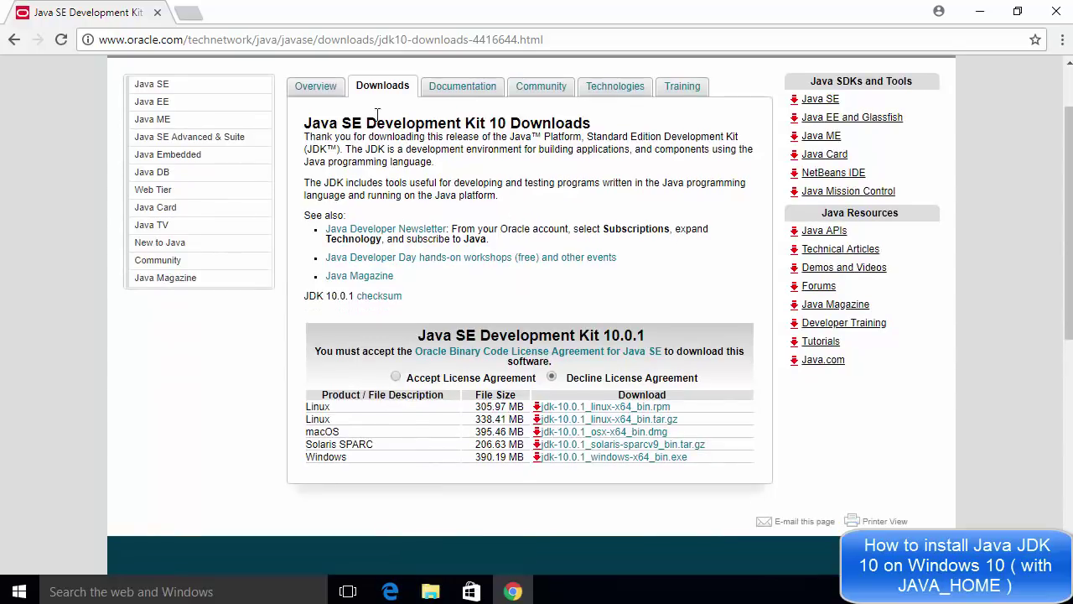
Go through Java SE downloads to the JDK 10 page listing the 10.0.1 installers
click(310, 90)
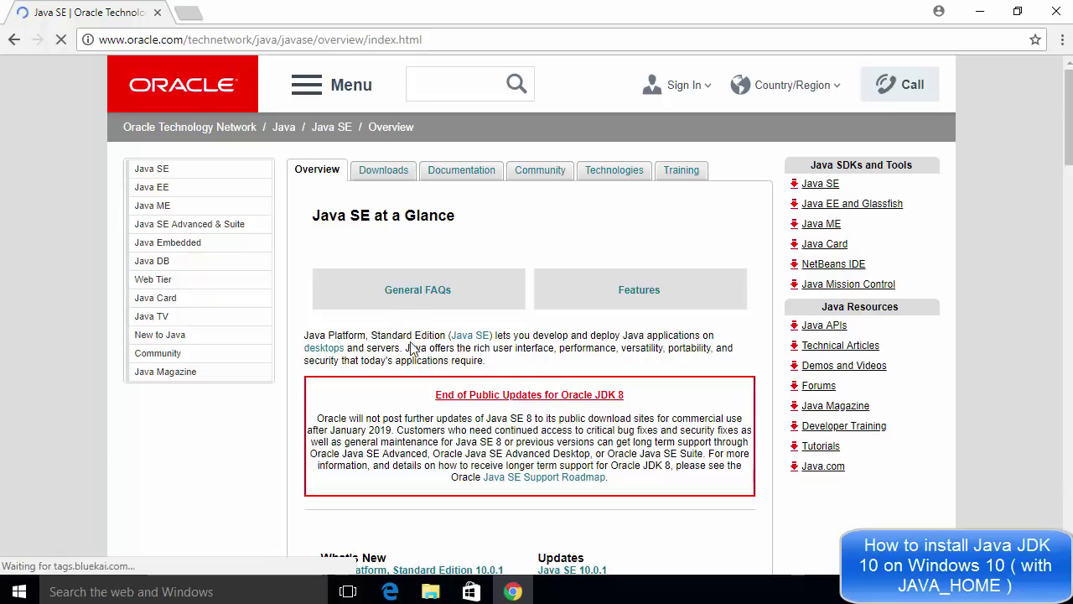
scroll(423, 348, down, 3)
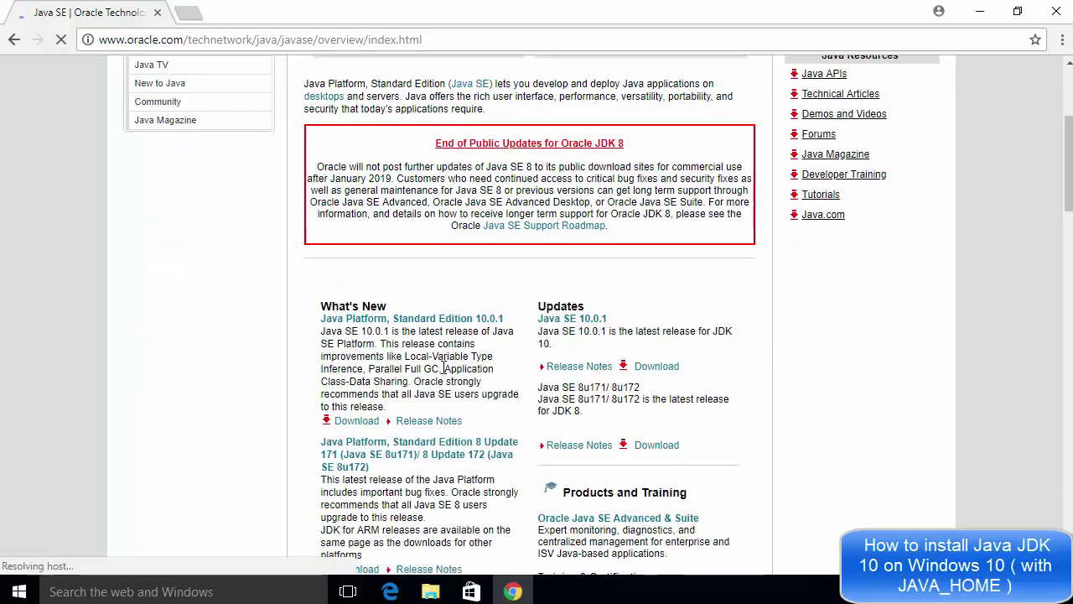
scroll(444, 369, up, 3)
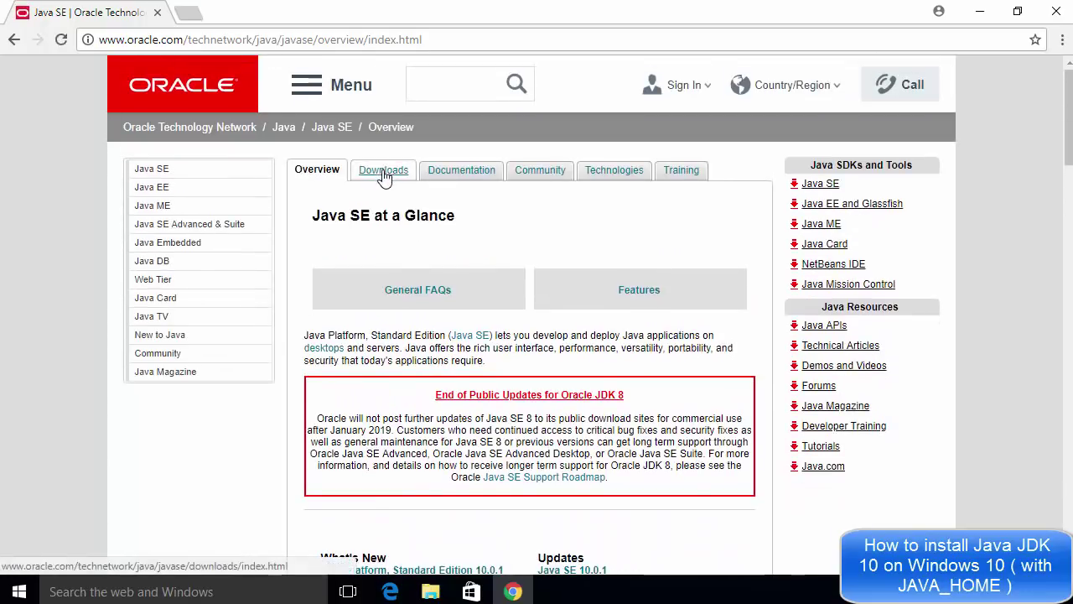
click(384, 175)
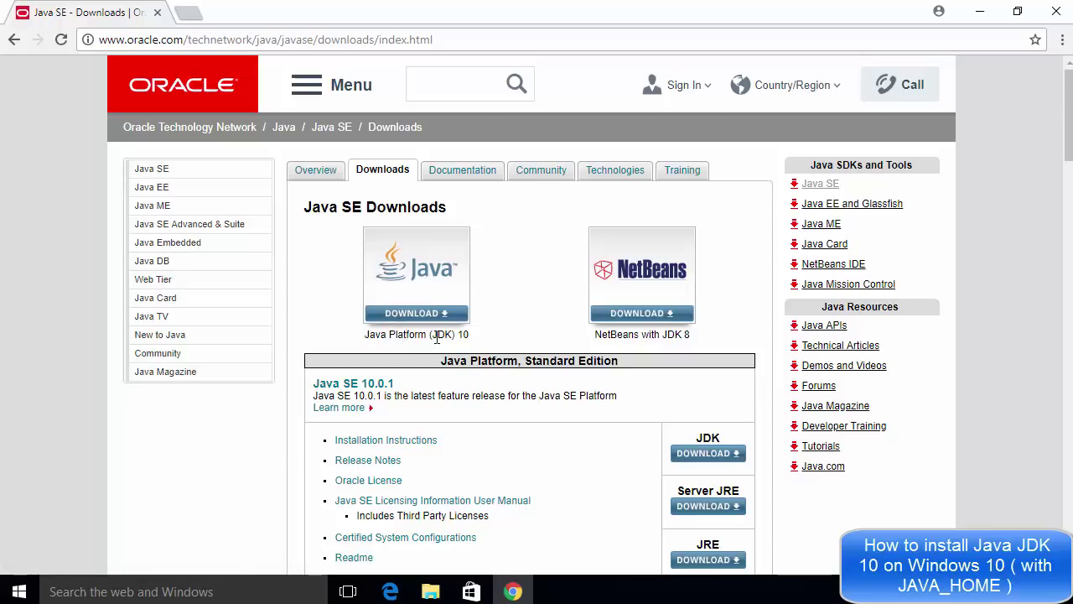
click(423, 312)
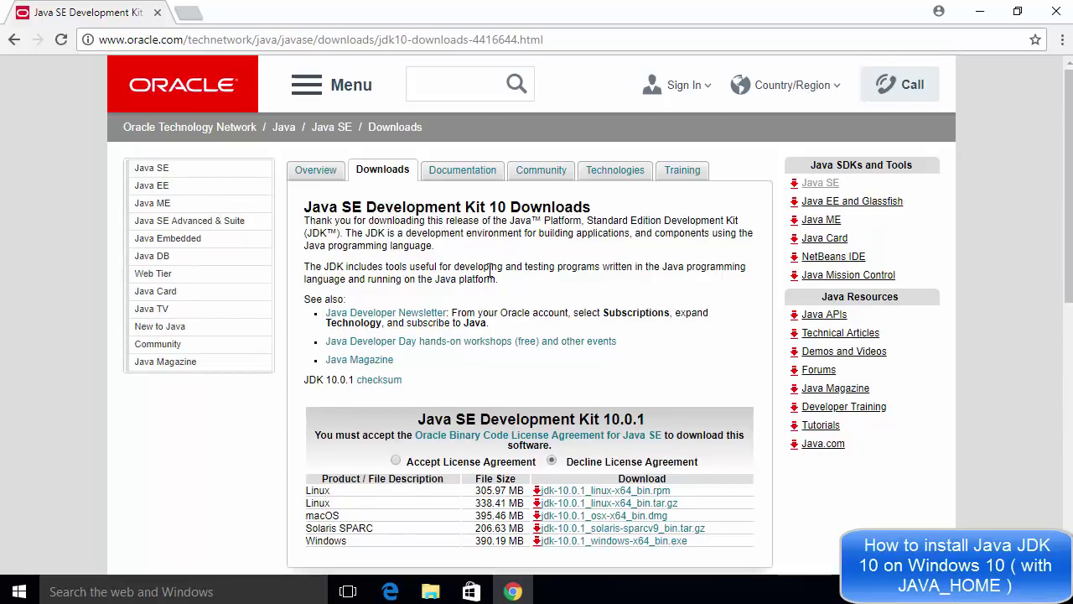
scroll(490, 270, down, 1)
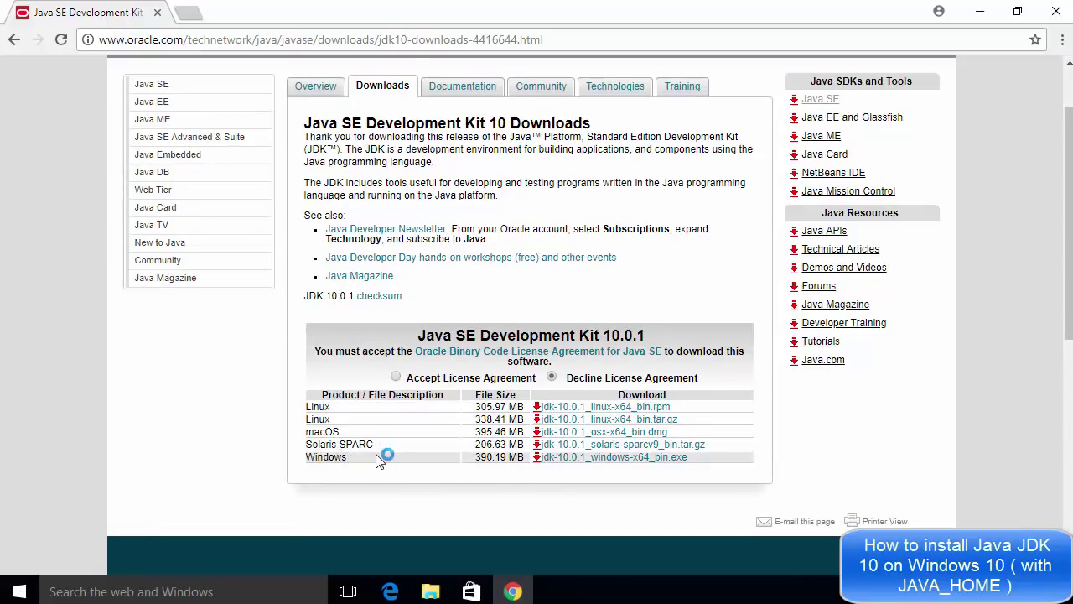
Accept the licence, download jdk-10.0.1_windows-x64_bin.exe and run it from the download bar
click(397, 376)
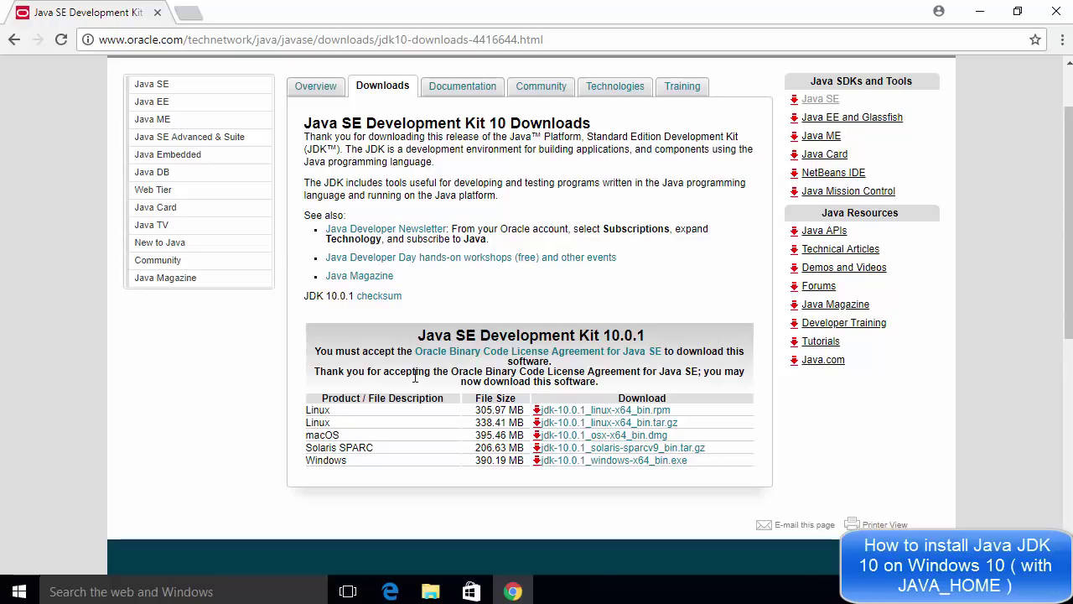
click(614, 470)
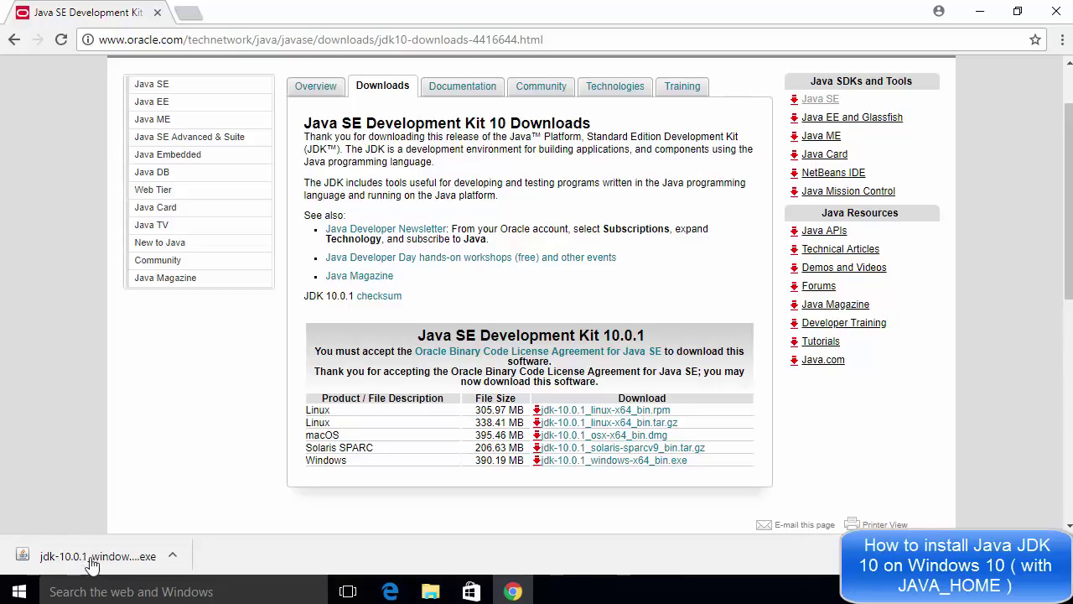
click(90, 555)
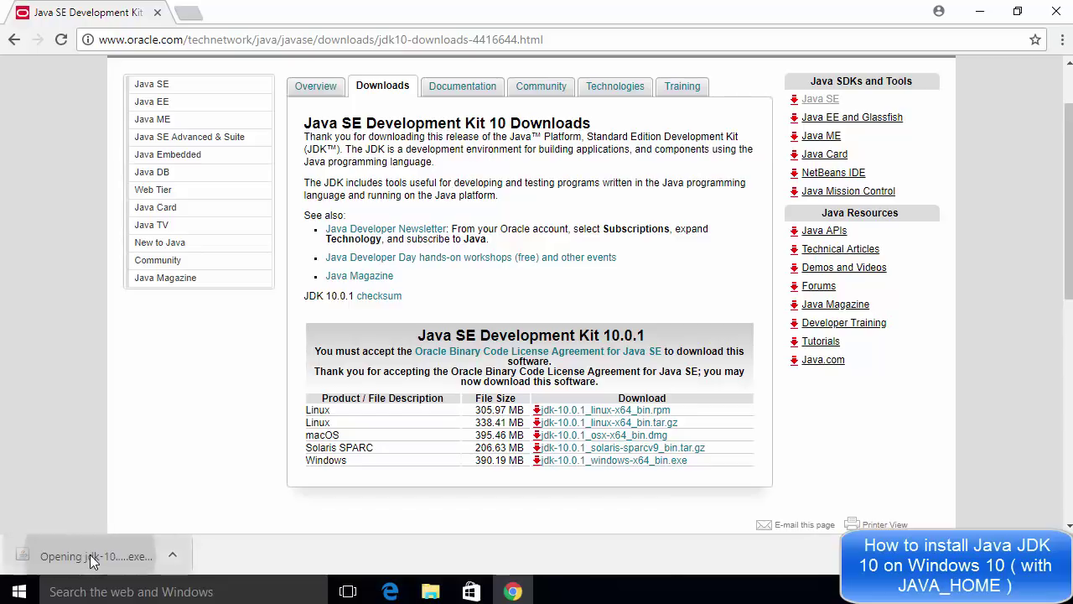
Minimize Chrome, approve the UAC prompt and move past the JDK setup Welcome page
click(983, 12)
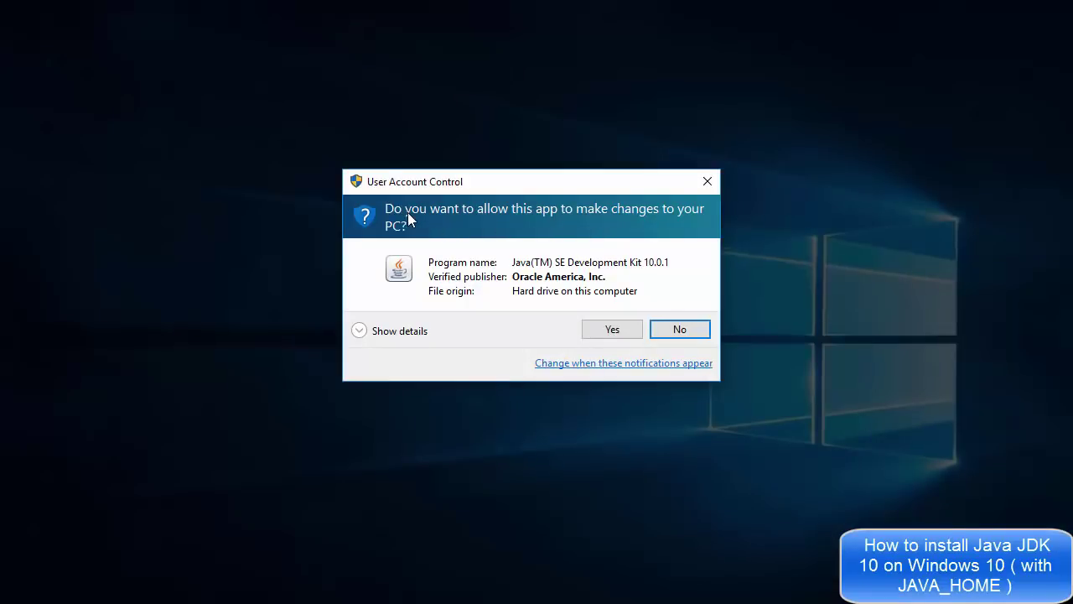
click(610, 333)
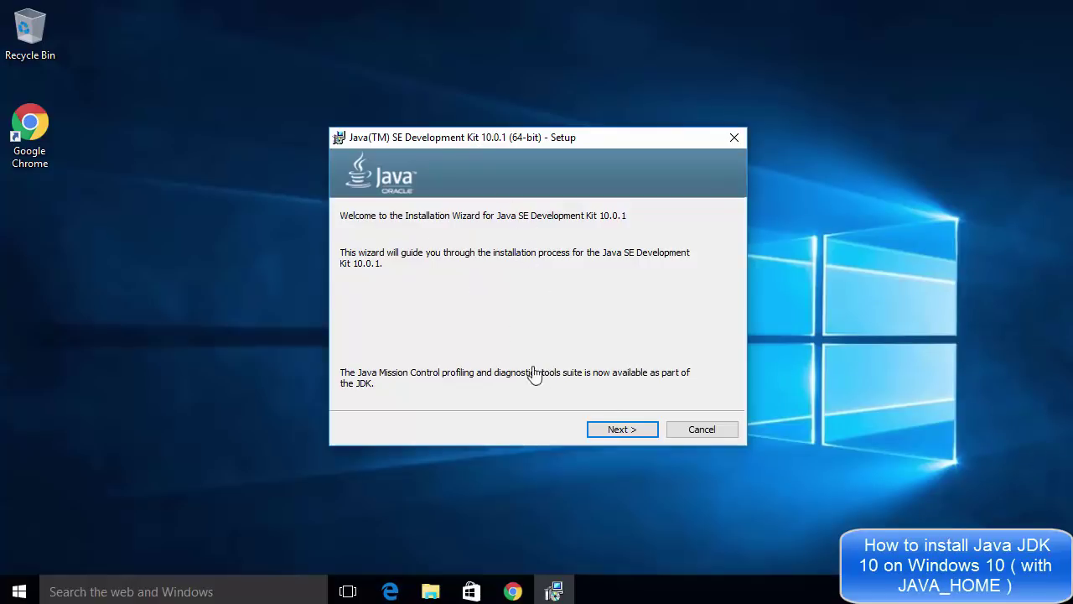
click(603, 431)
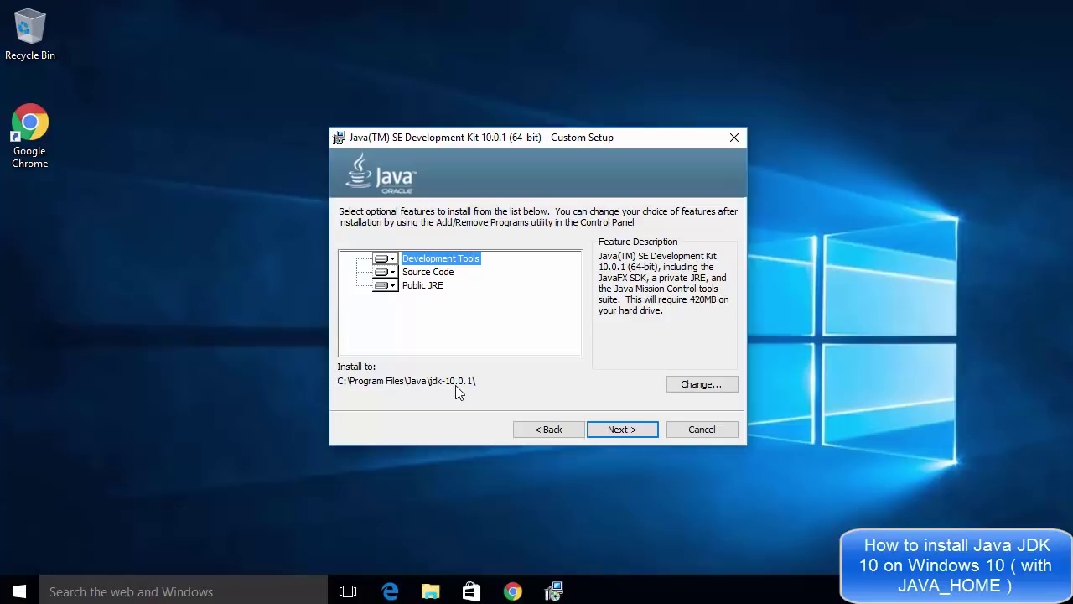
Install JDK 10.0.1 with default features and JRE folder jre-10.0.1, then close setup
click(622, 430)
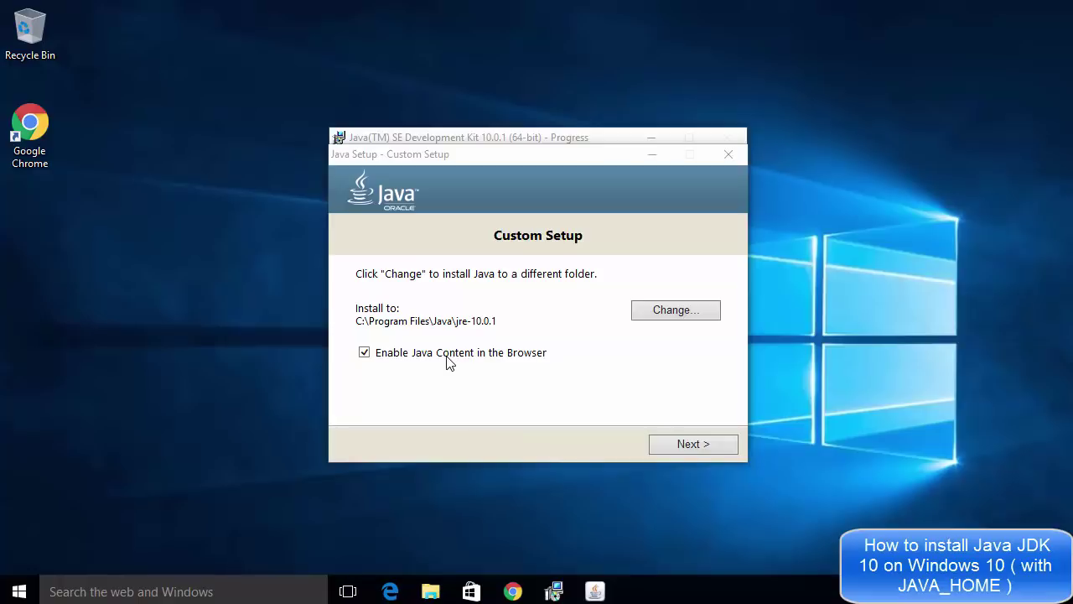
click(671, 442)
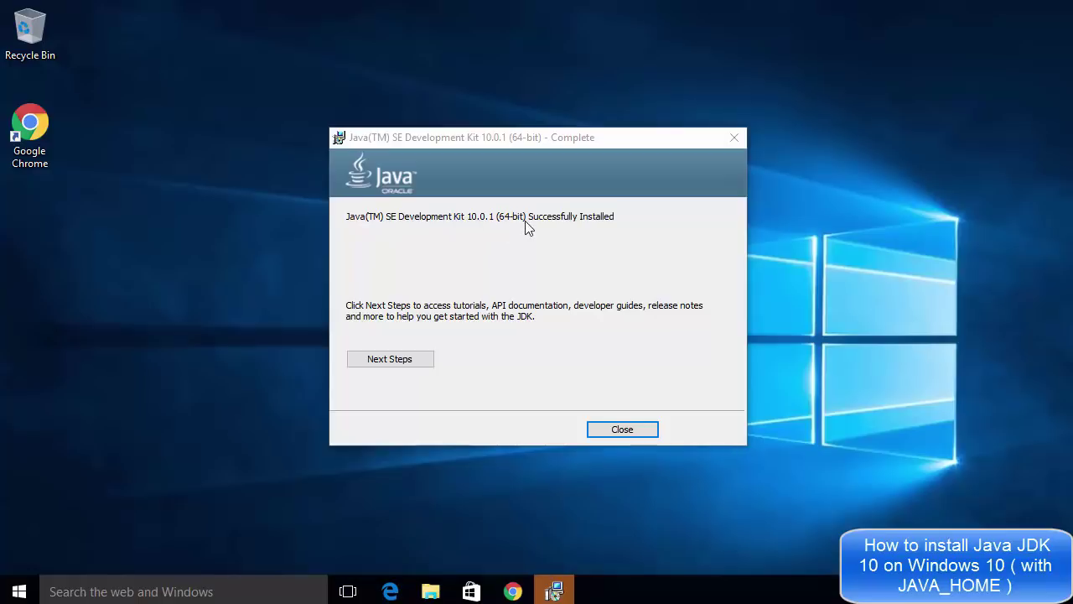
click(601, 430)
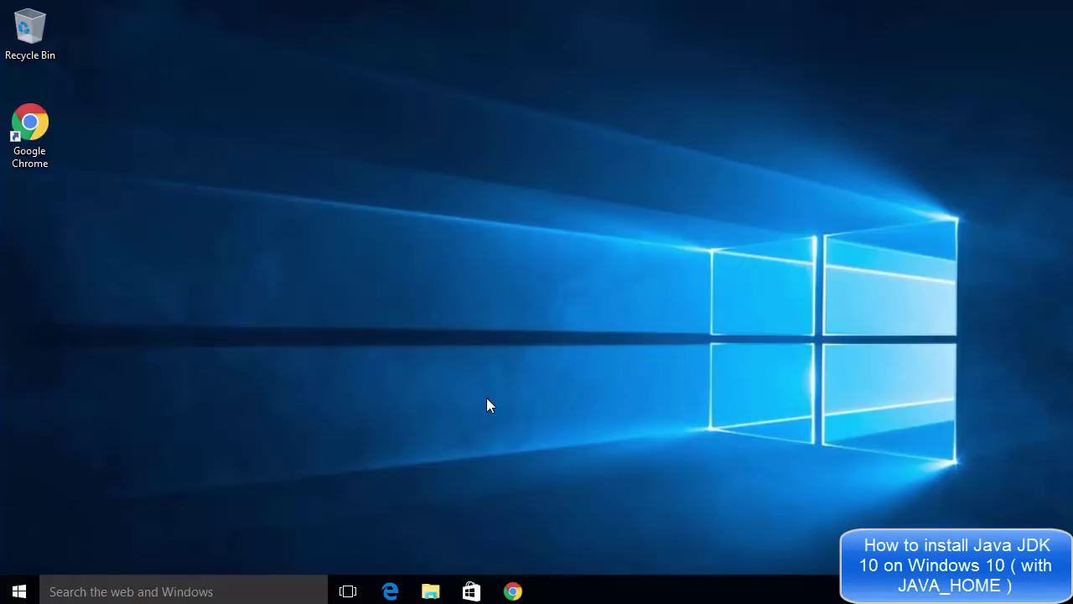
Browse to C:\Program Files\Java\jdk-10.0.1\bin and show its full path in the address bar
click(430, 591)
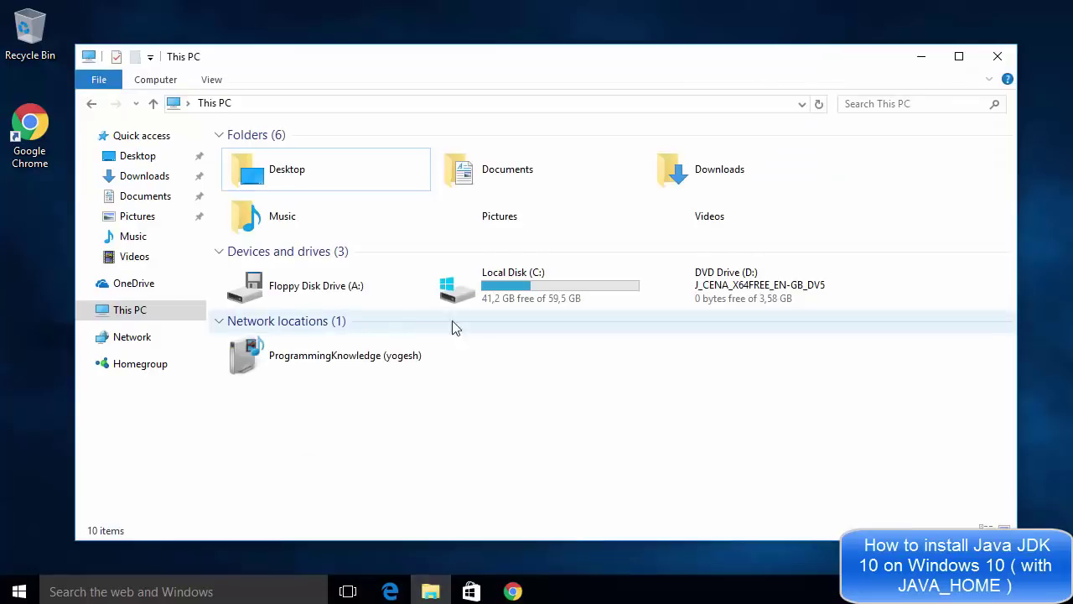
click(505, 295)
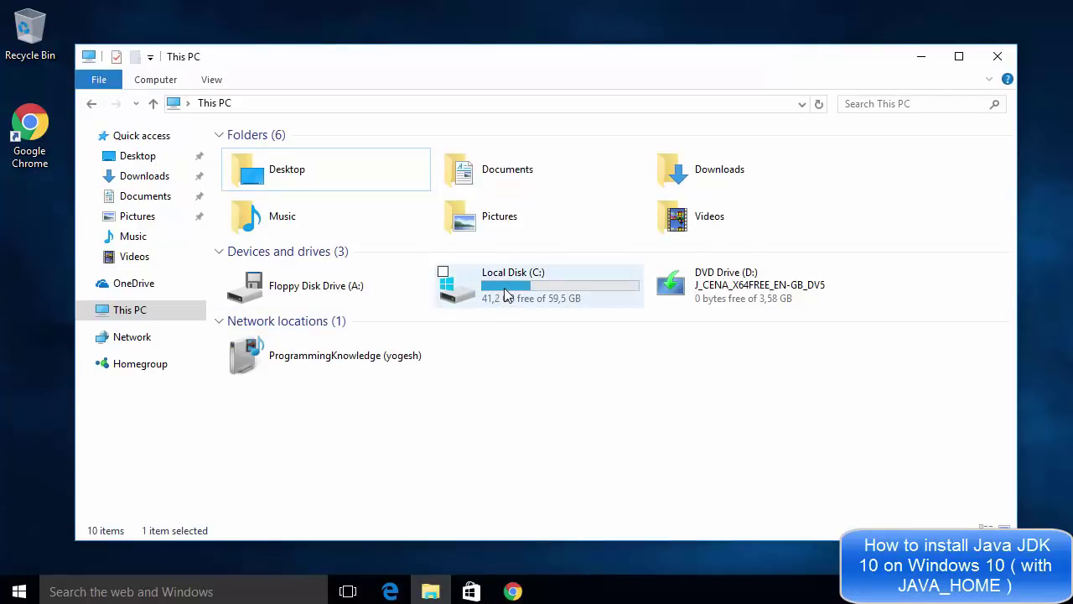
double_click(505, 294)
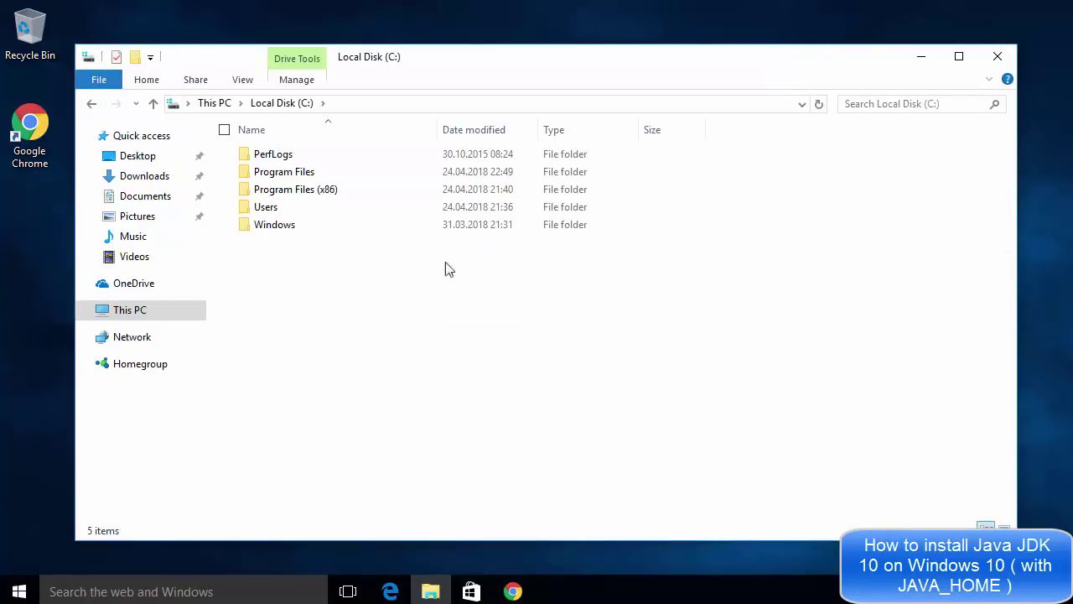
double_click(286, 176)
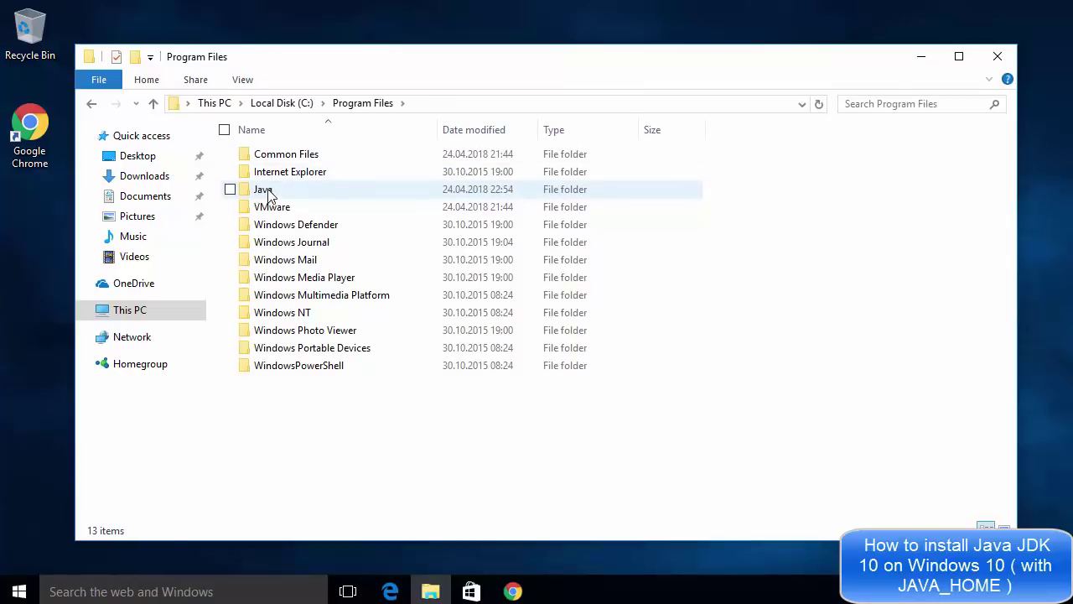
mouse_move(268, 193)
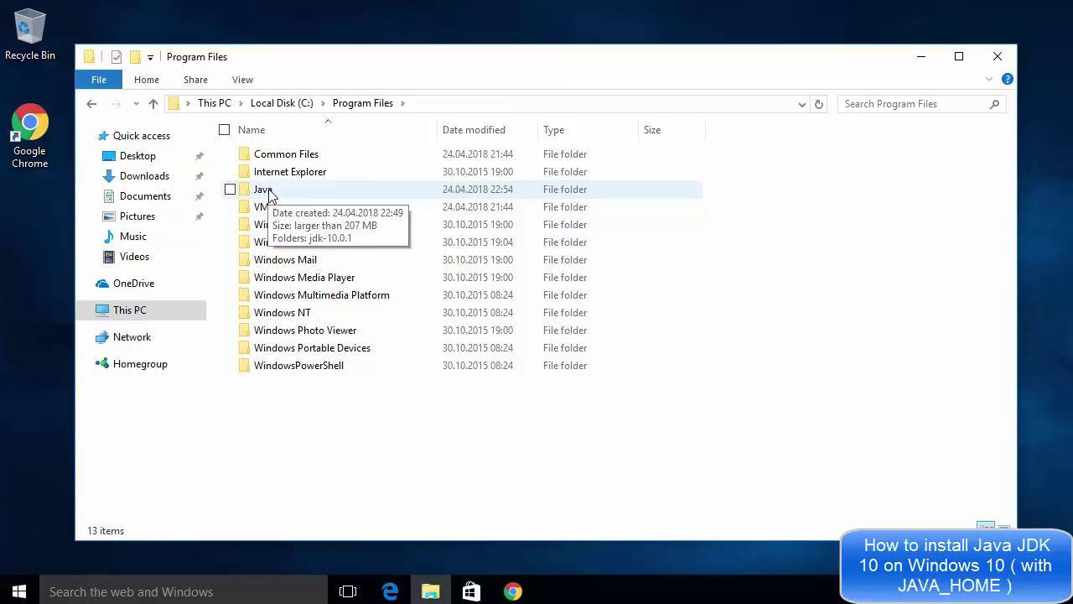
double_click(269, 192)
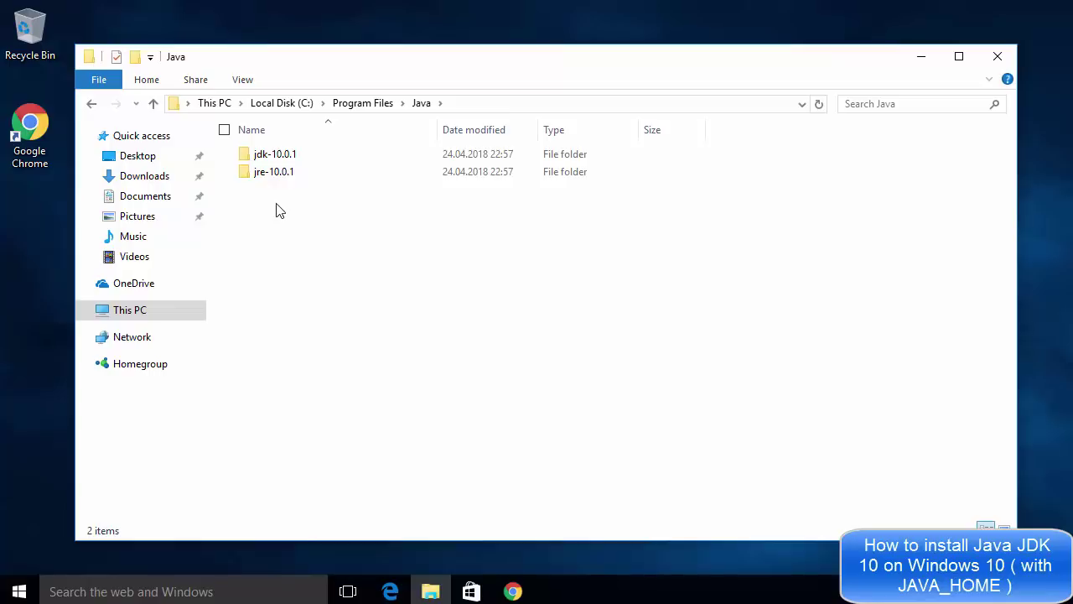
double_click(270, 156)
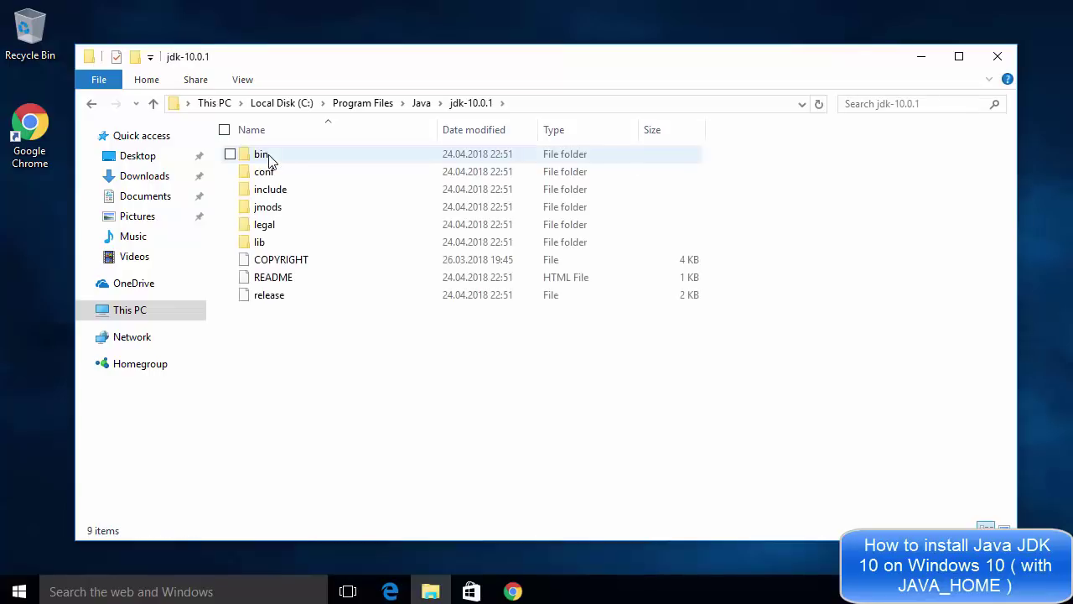
double_click(263, 156)
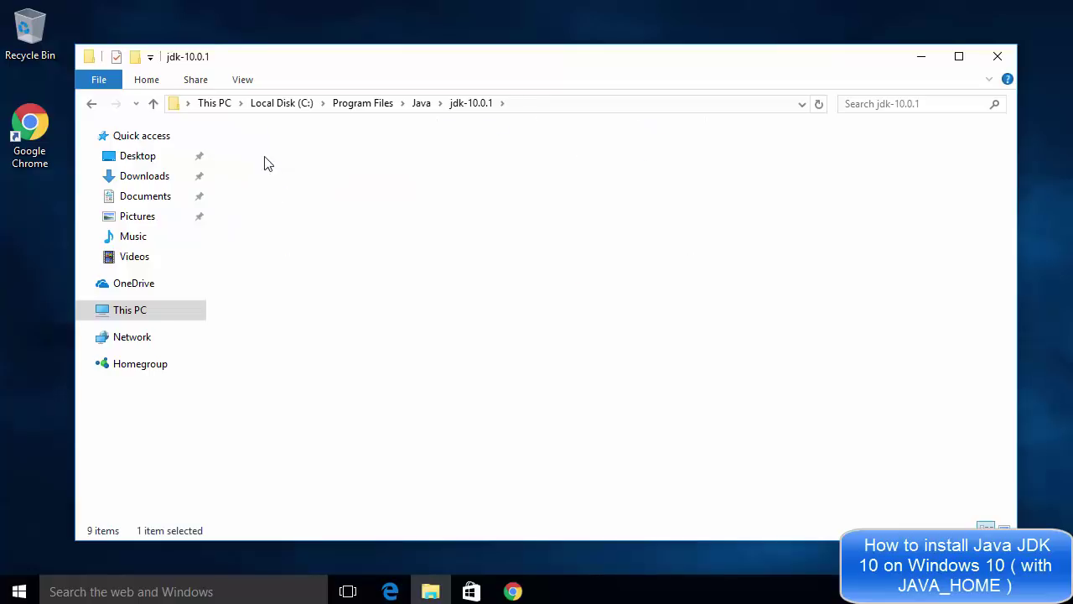
click(577, 105)
key(ctrl+c)
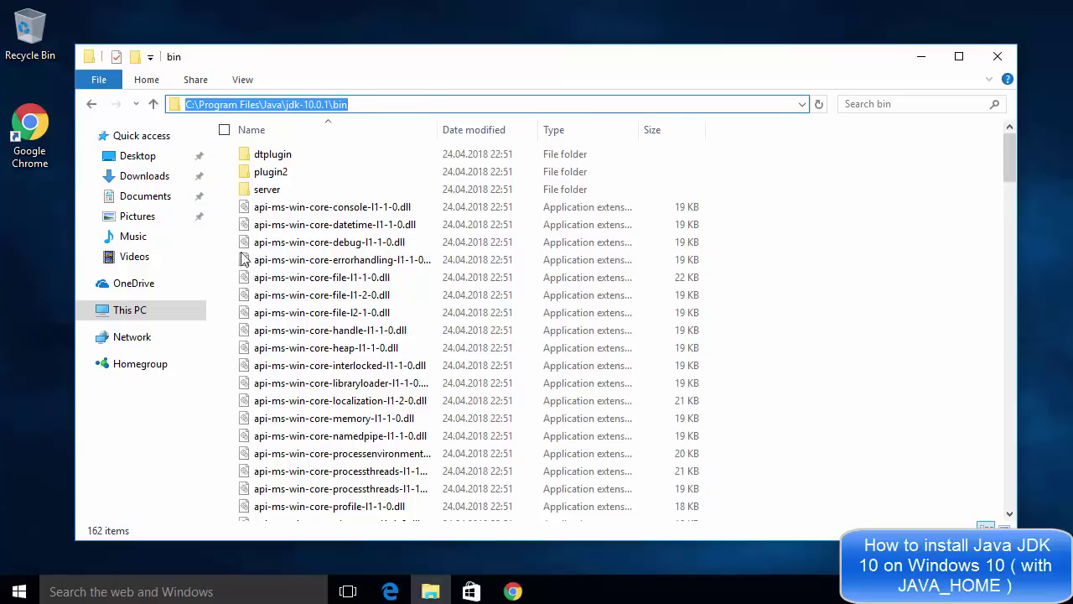
click(19, 592)
Go from Control Panel's System page through Advanced system settings to Environment Variables
right_click(19, 592)
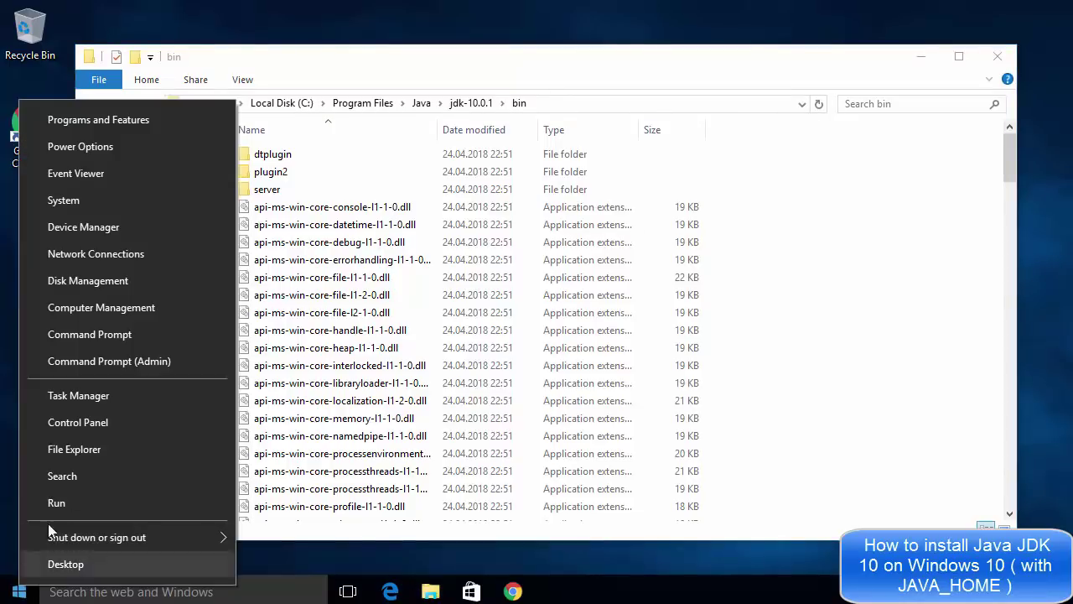
click(78, 421)
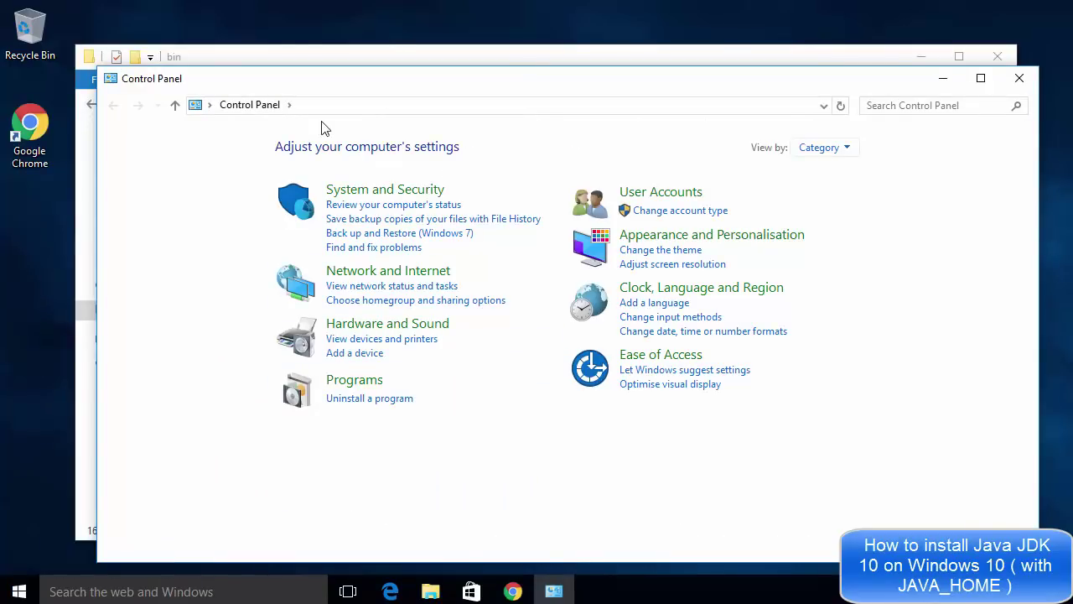
click(342, 195)
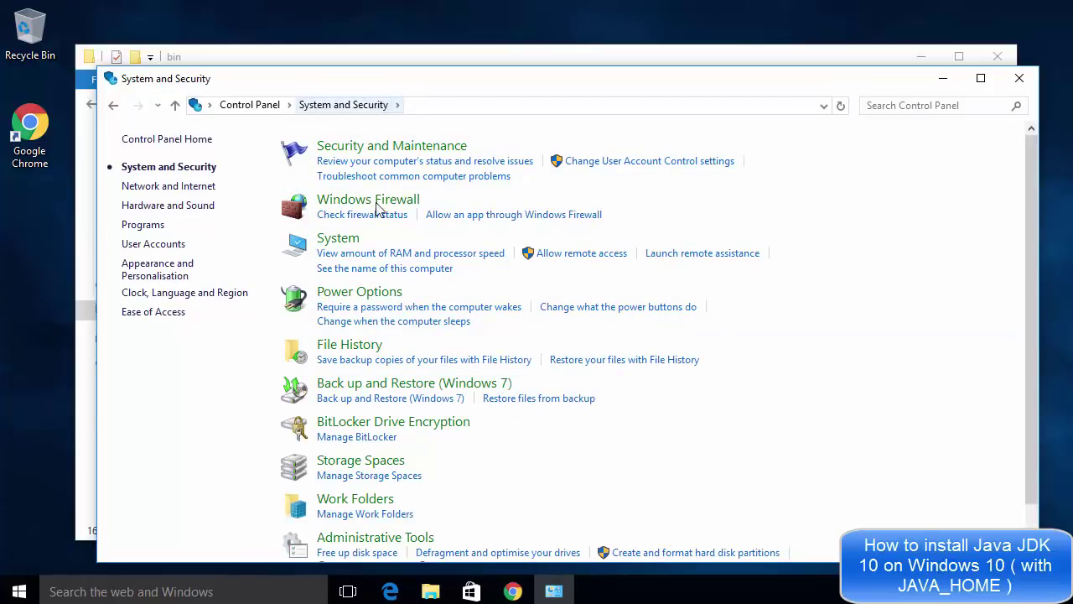
click(339, 241)
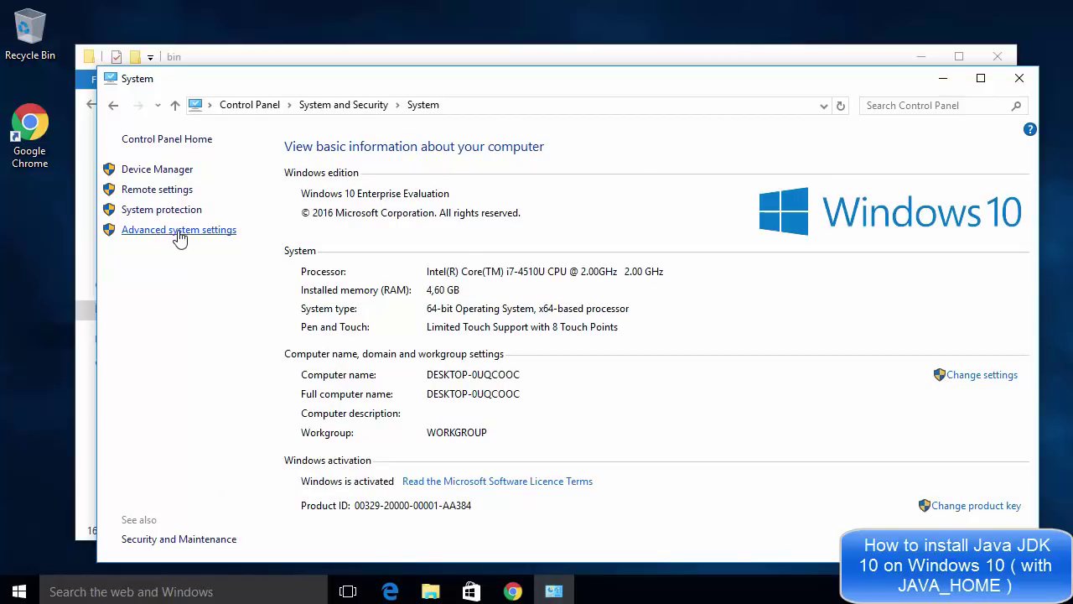
click(179, 238)
drag(403, 103, 575, 134)
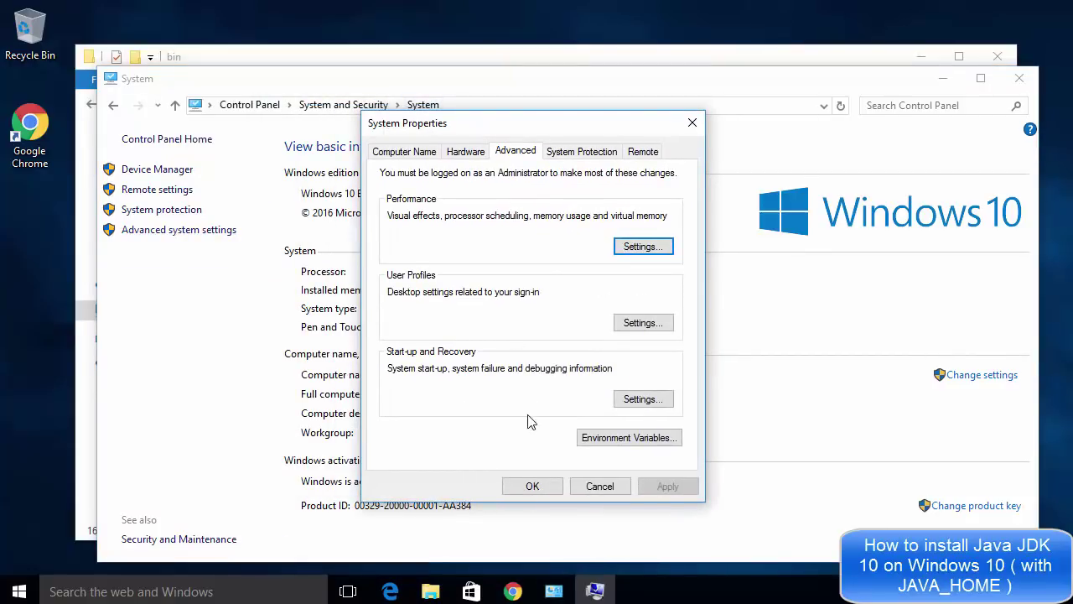
click(608, 438)
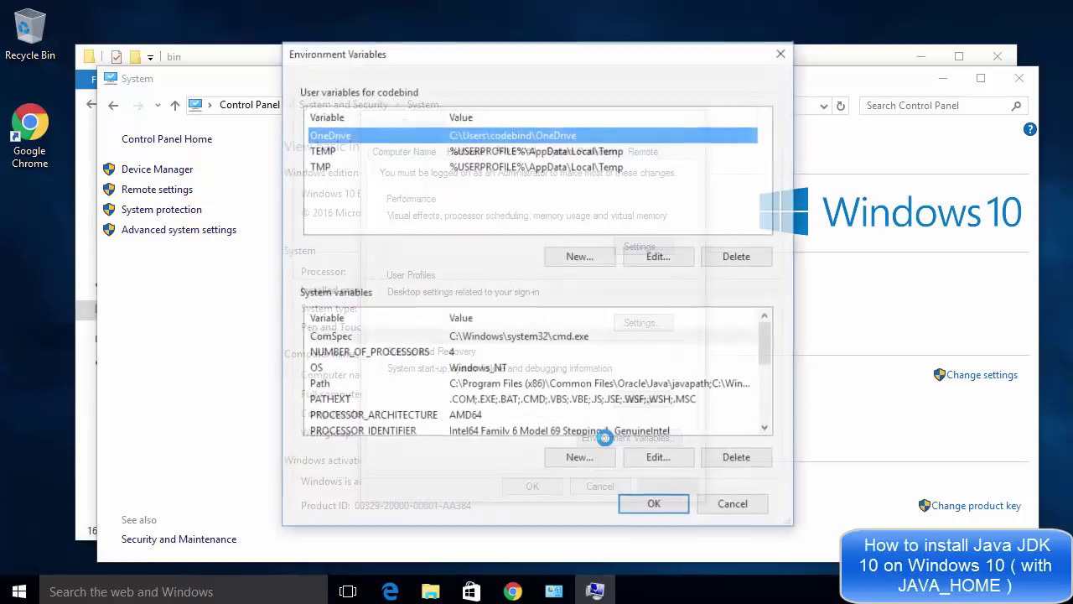
Add a new system Path entry C:\Program Files\Java\jdk-10.0.1\bin by pasting the copied path
click(520, 384)
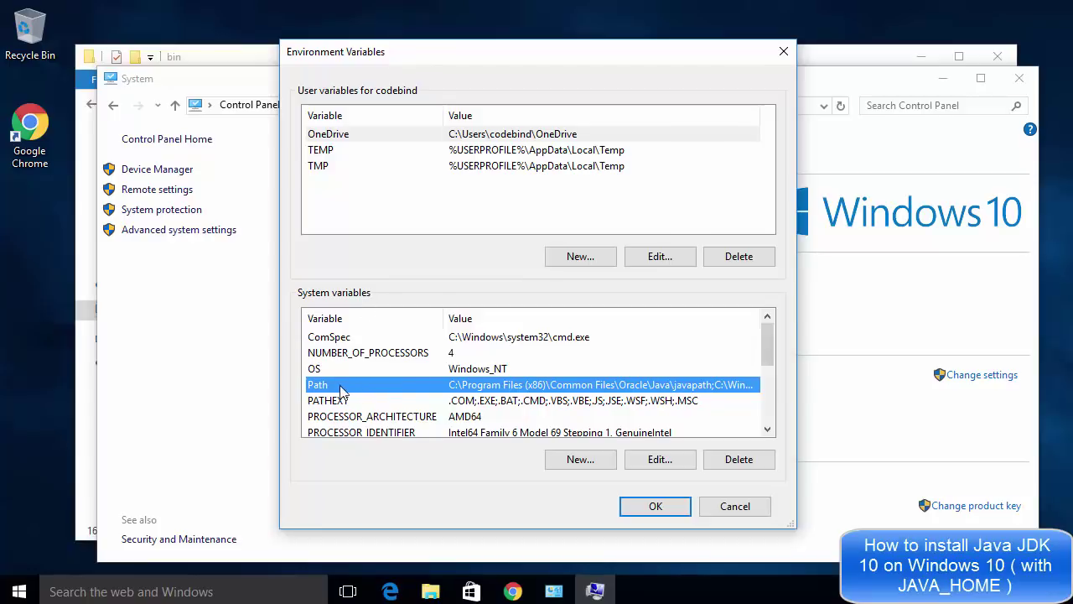
double_click(457, 385)
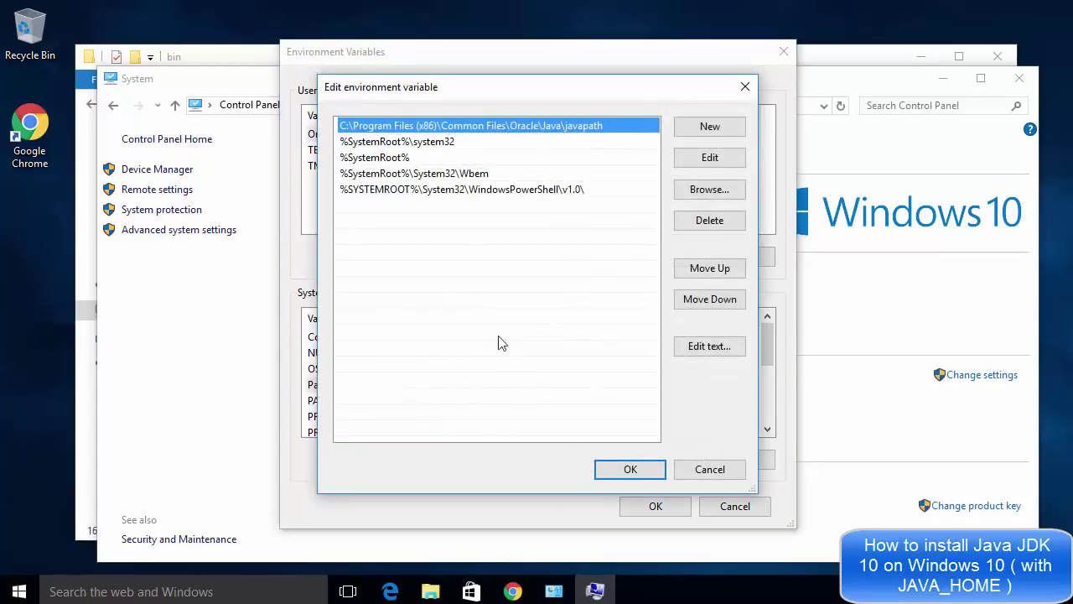
click(557, 211)
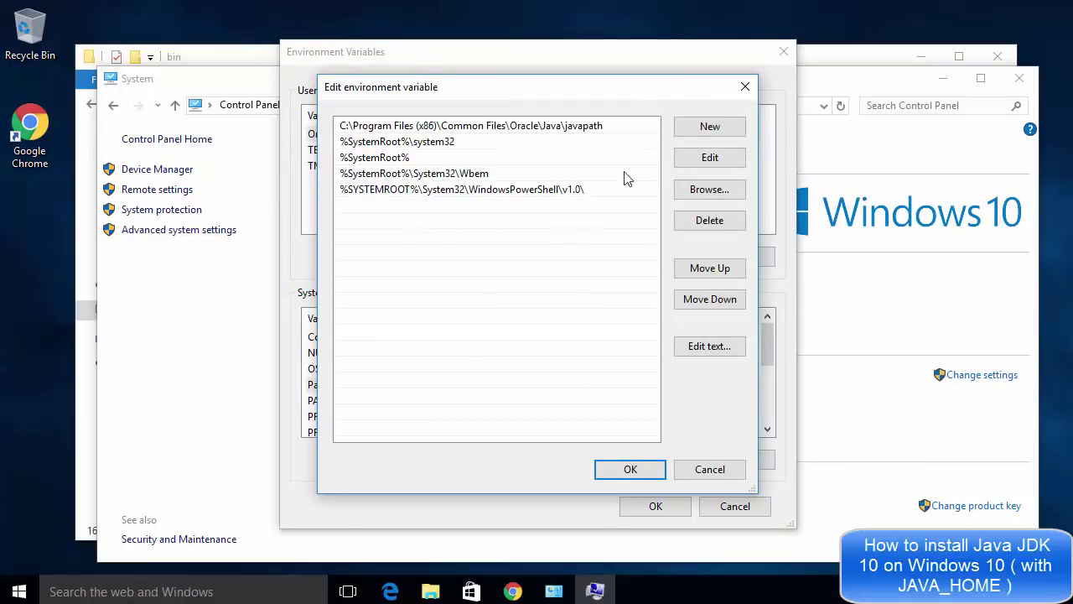
click(710, 127)
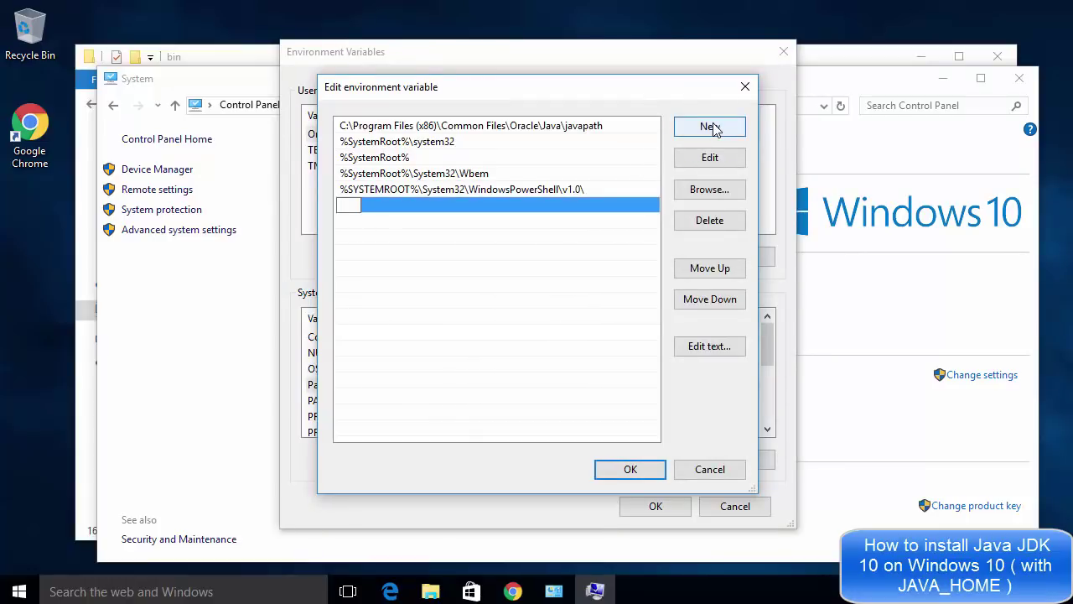
key(ctrl+v)
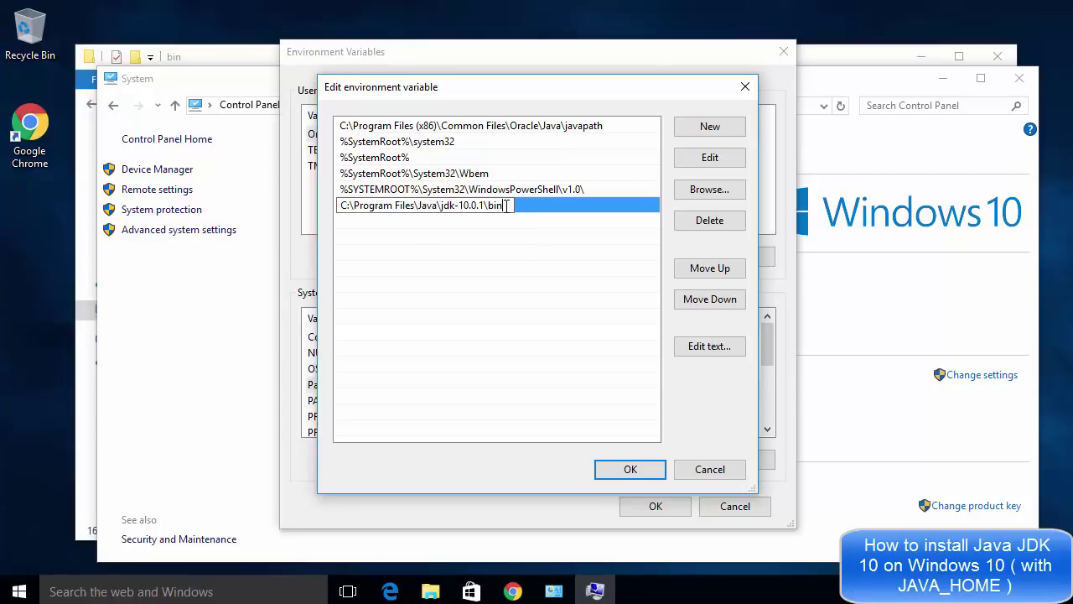
click(836, 57)
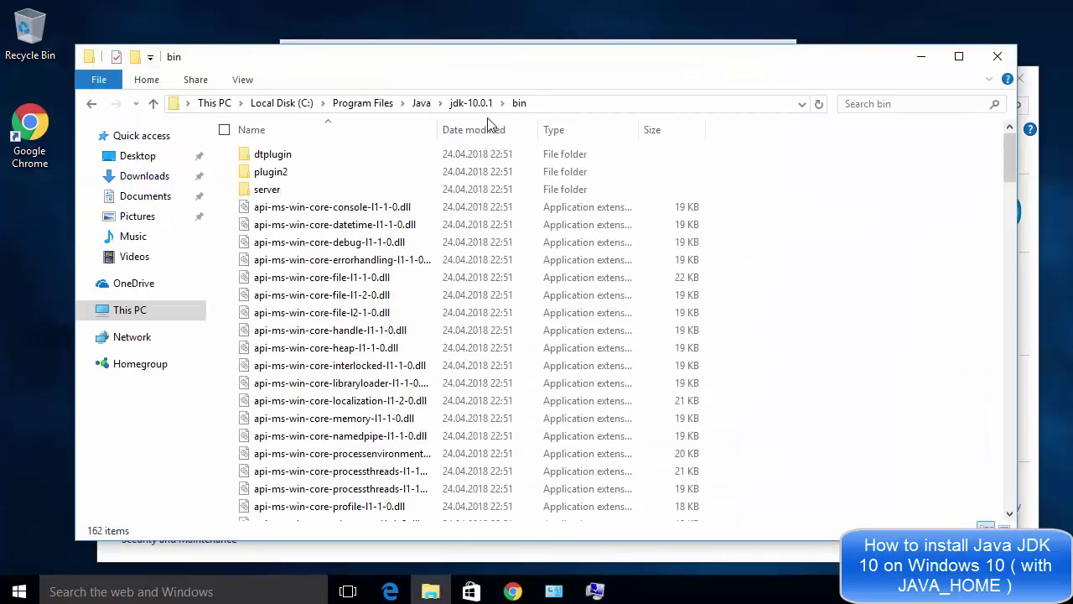
click(586, 105)
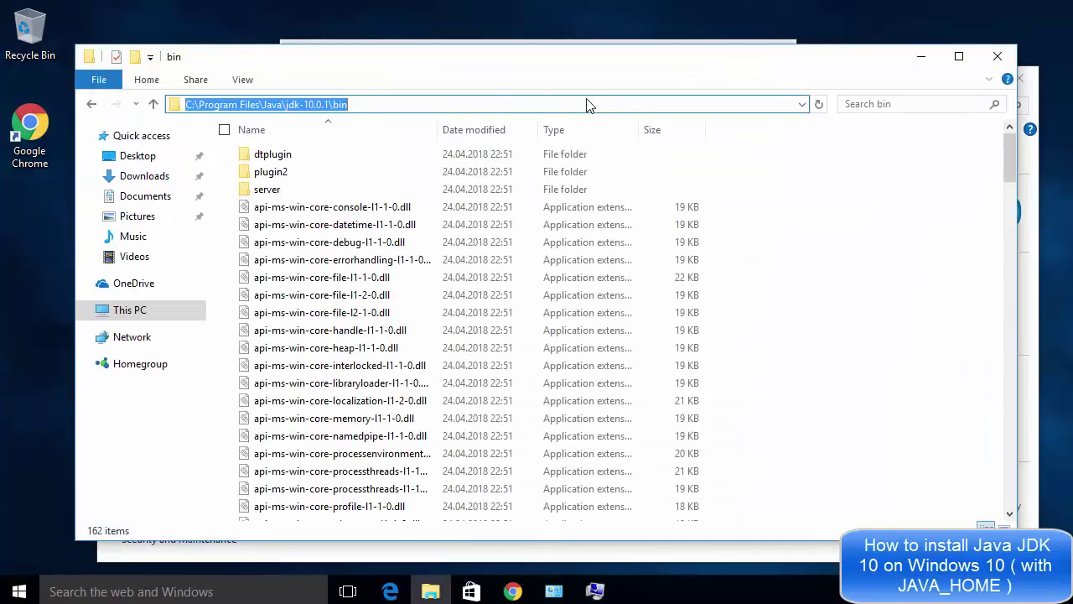
click(595, 590)
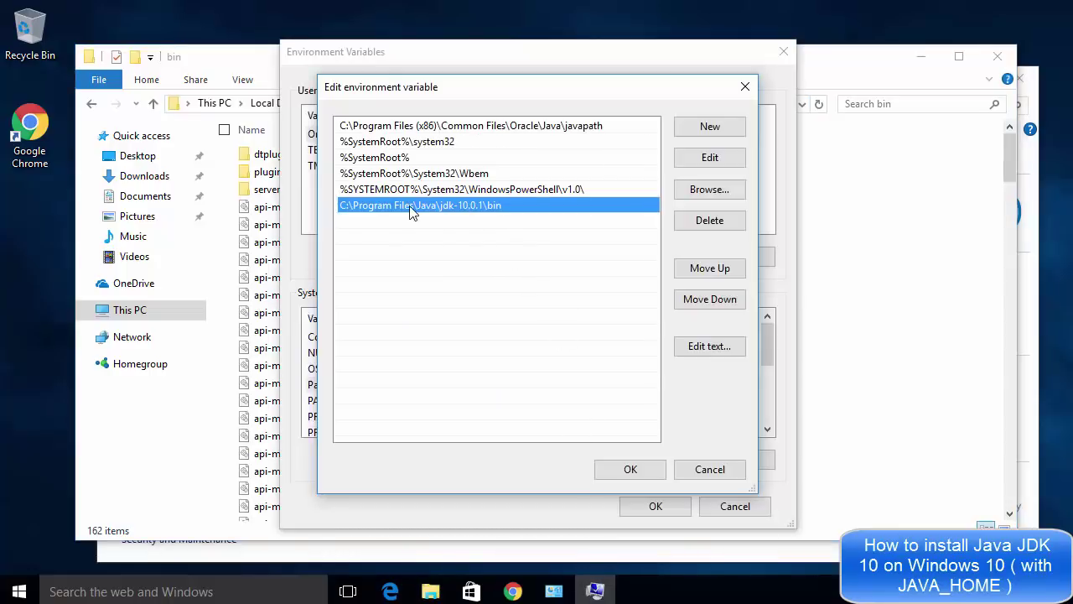
click(918, 176)
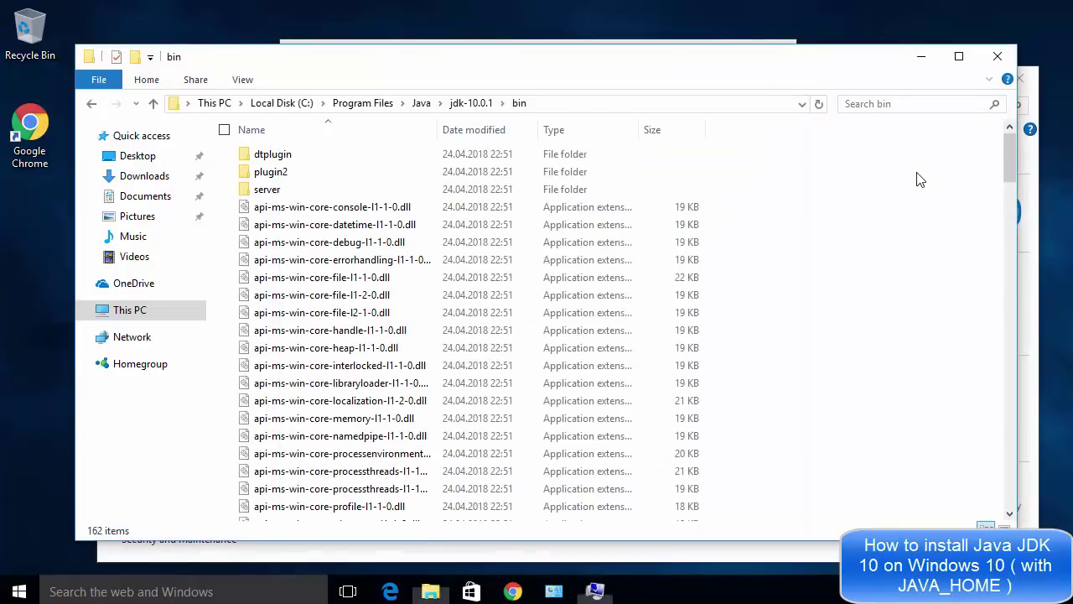
Open the Java\jre-10.0.1\bin folder and show its full path
click(424, 105)
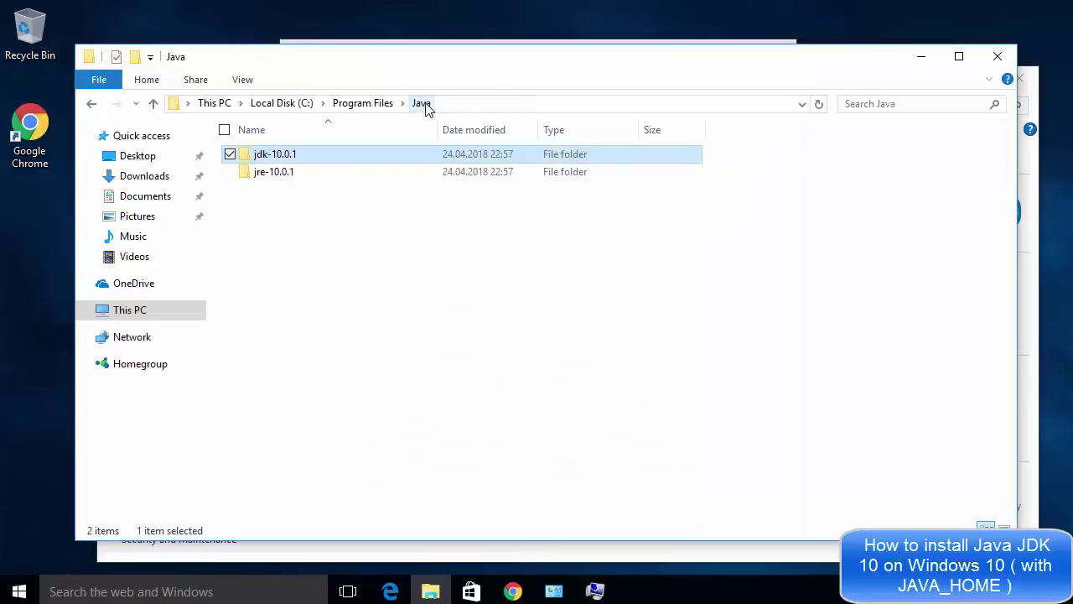
double_click(283, 182)
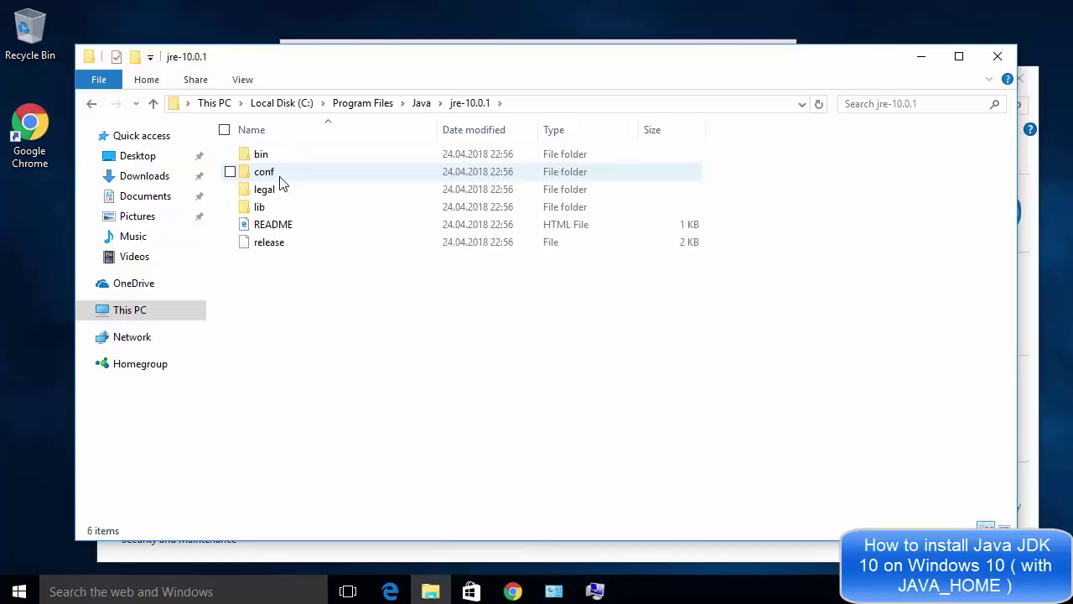
double_click(269, 156)
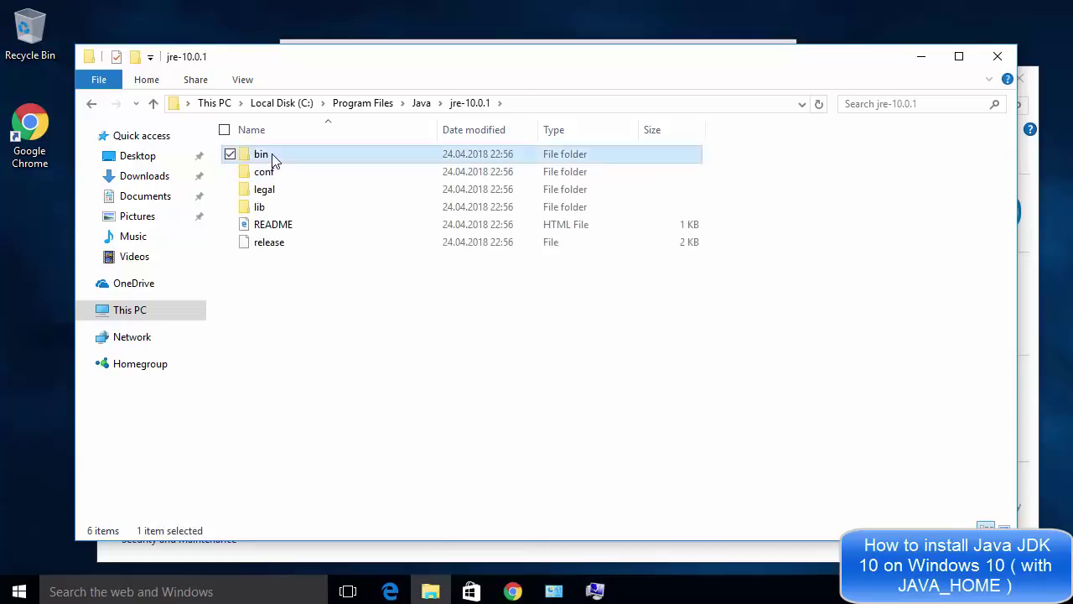
click(576, 103)
key(ctrl+c)
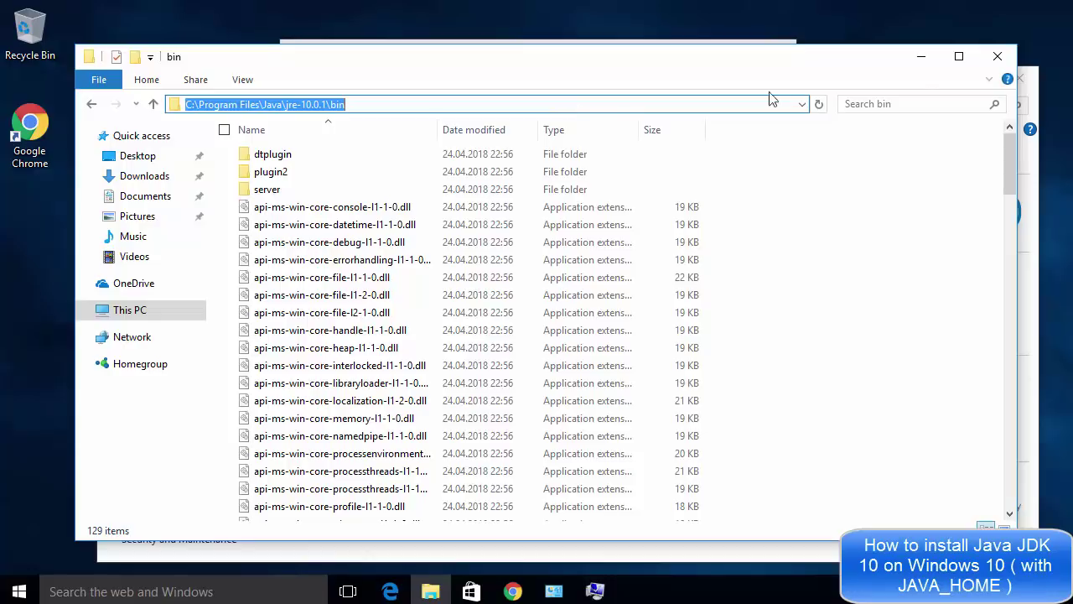
Add the jre-10.0.1 bin path as a new Path entry and save the Path edit
click(907, 62)
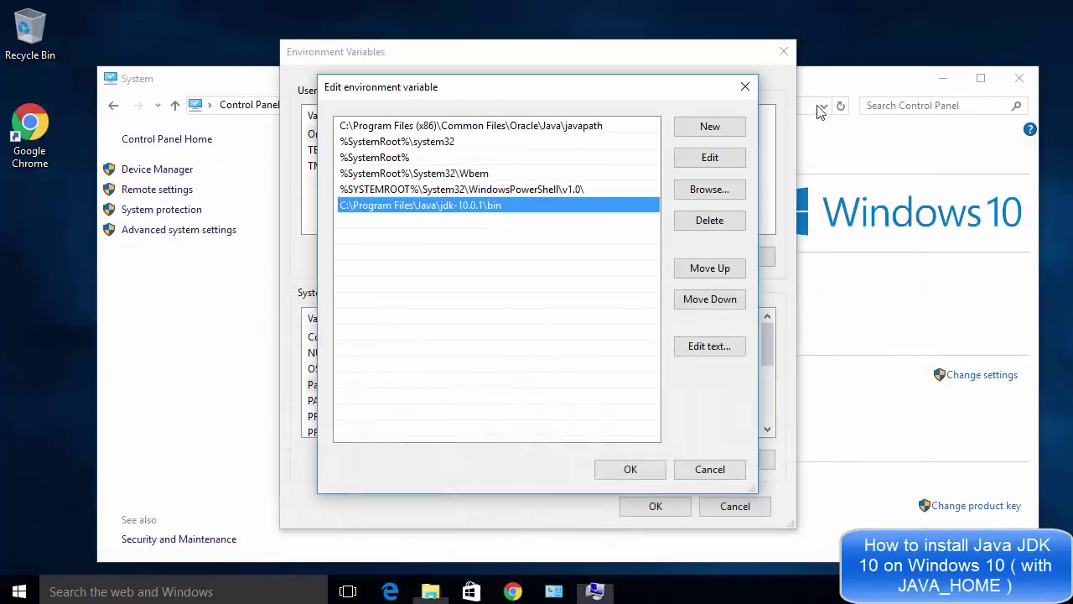
click(710, 128)
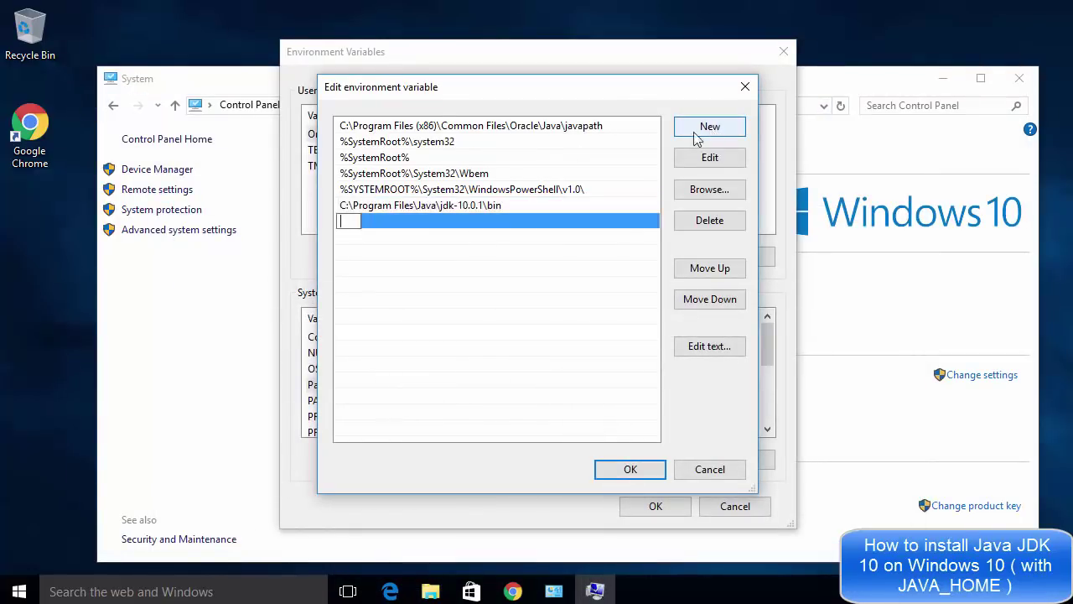
key(ctrl+v)
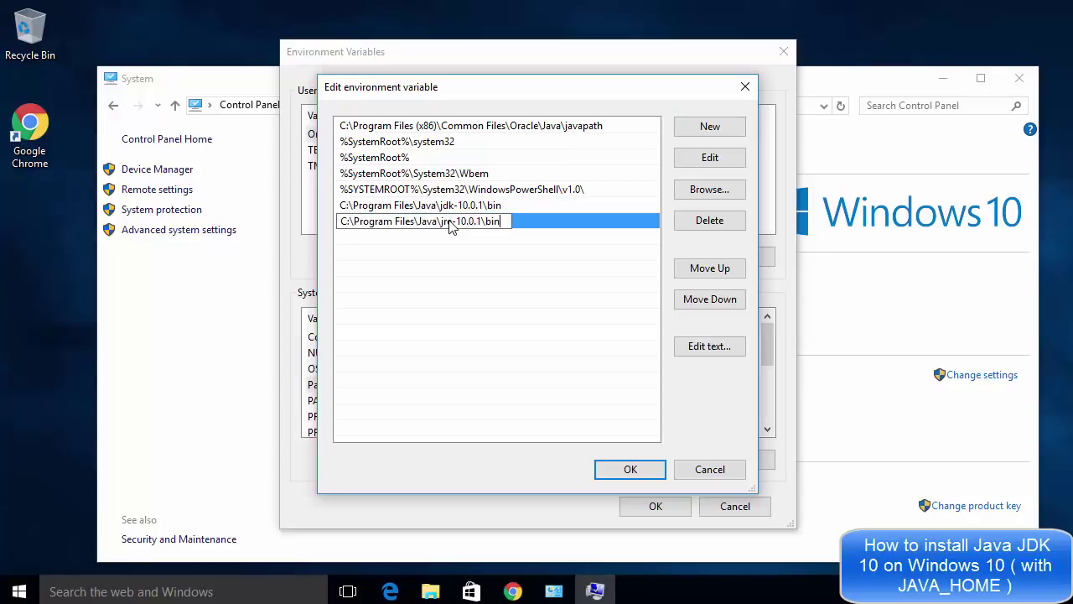
click(458, 302)
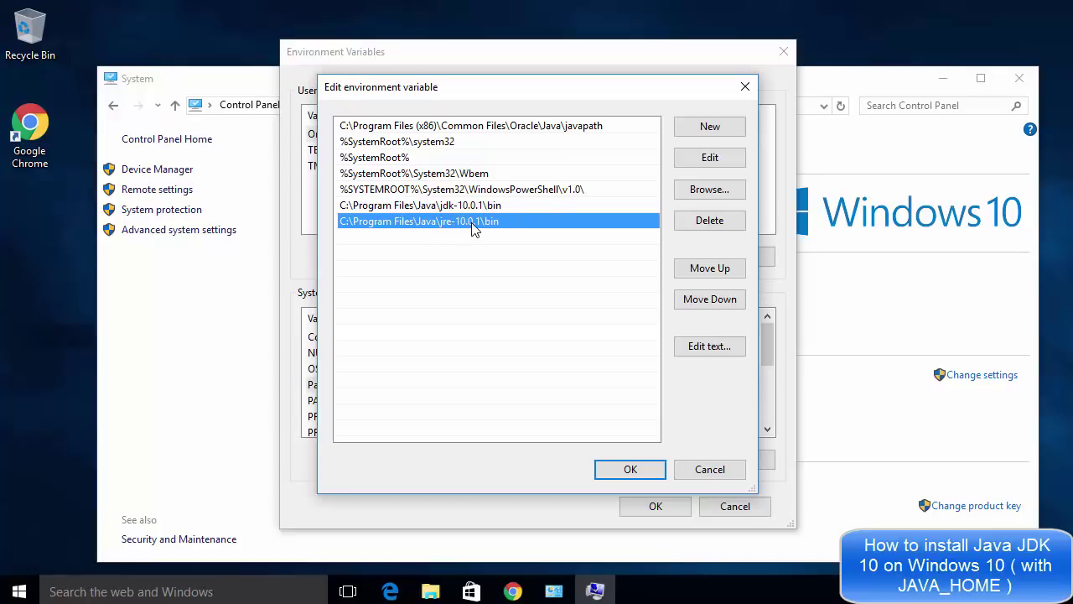
click(629, 470)
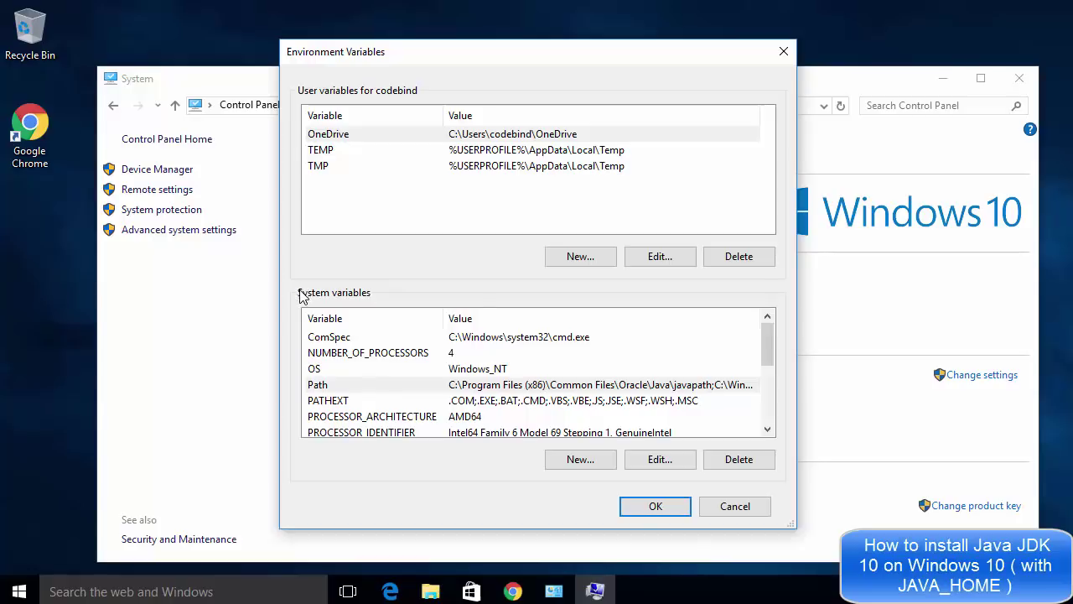
Start a new system variable named JAVA_HOME and select the jdk-10.0.1 folder path in Explorer
click(580, 463)
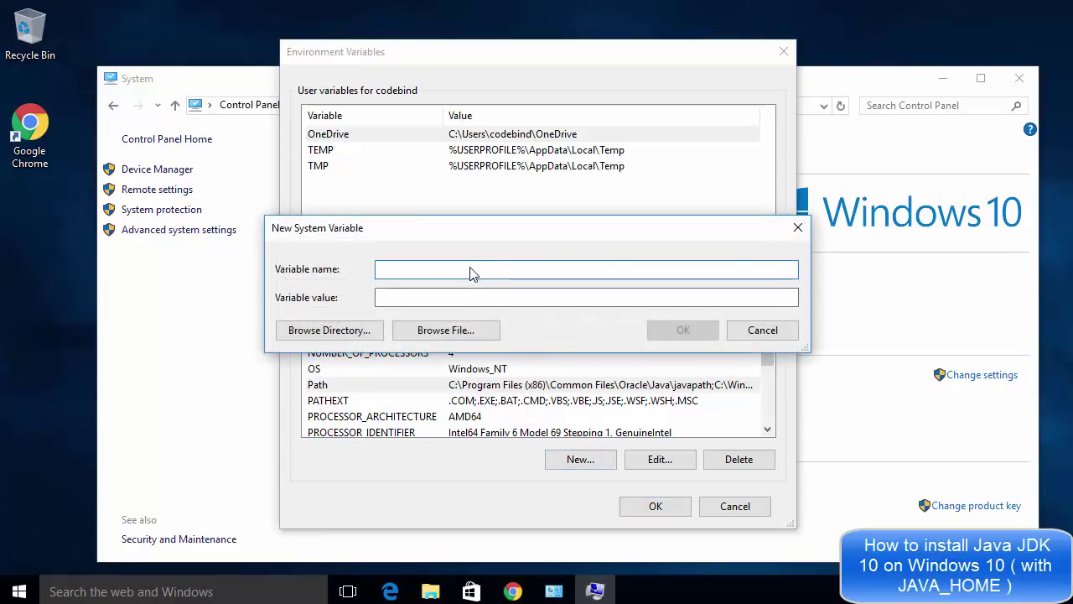
text(JAVA)
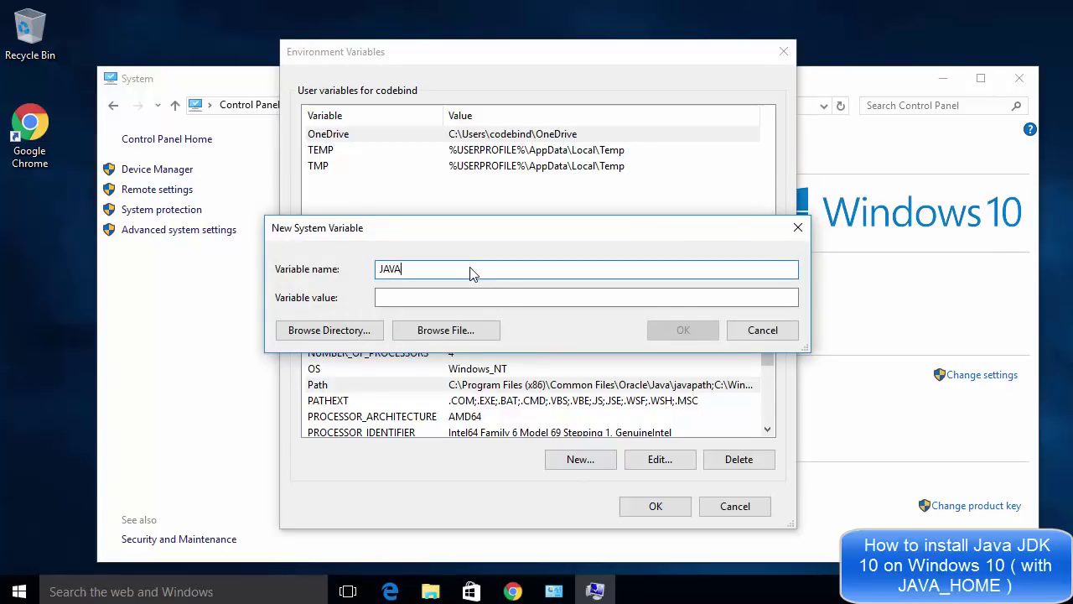
text(_HOME)
click(430, 591)
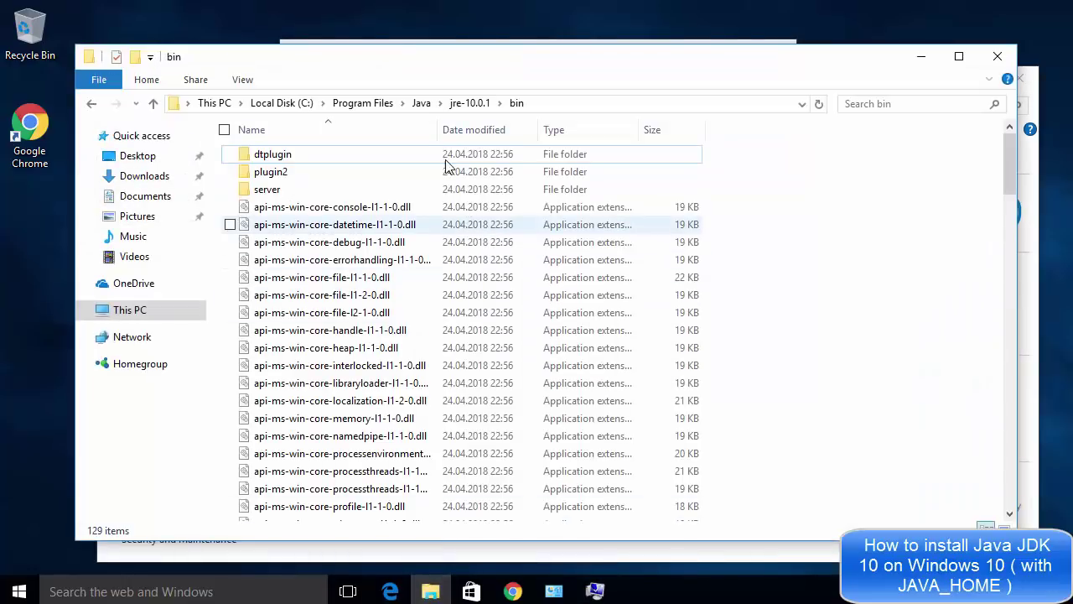
click(421, 104)
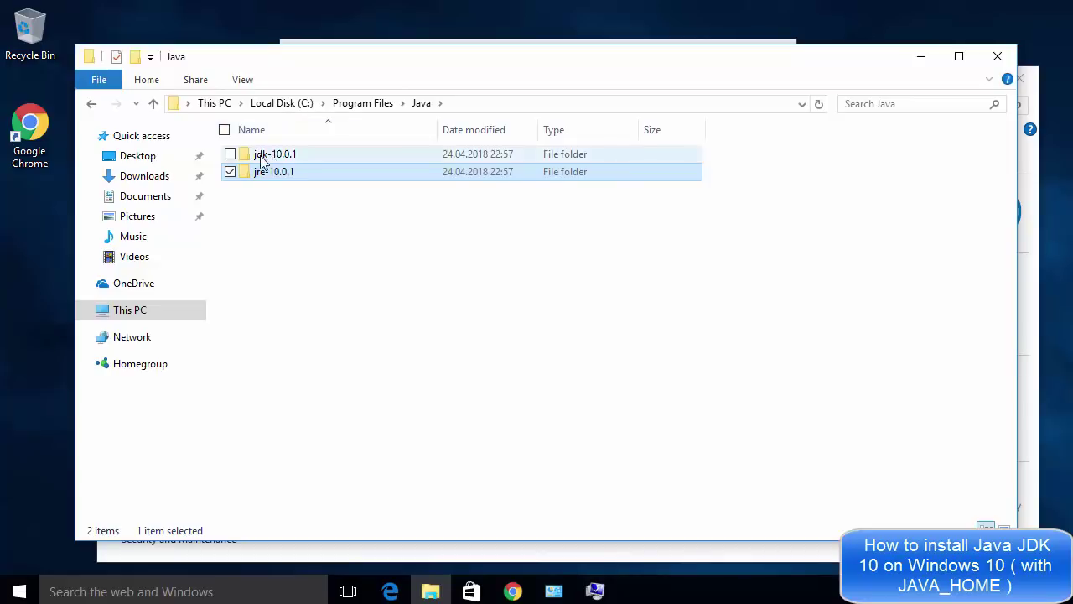
double_click(274, 156)
click(545, 105)
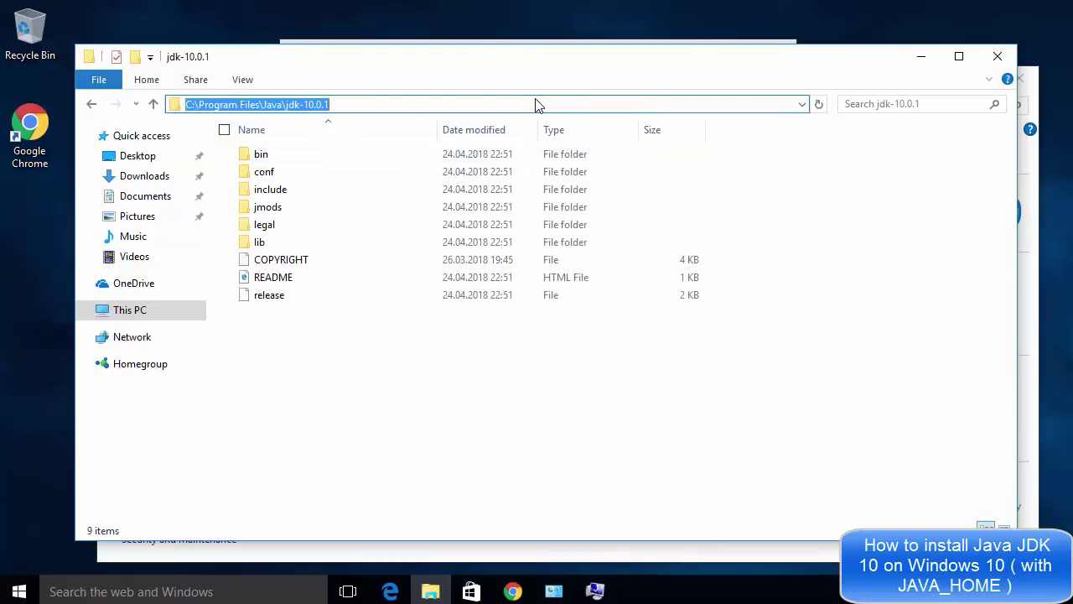
click(434, 106)
key(ctrl+a)
key(ctrl+c)
Paste C:\Program Files\Java\jdk-10.0.1 as JAVA_HOME's value and confirm it
click(921, 59)
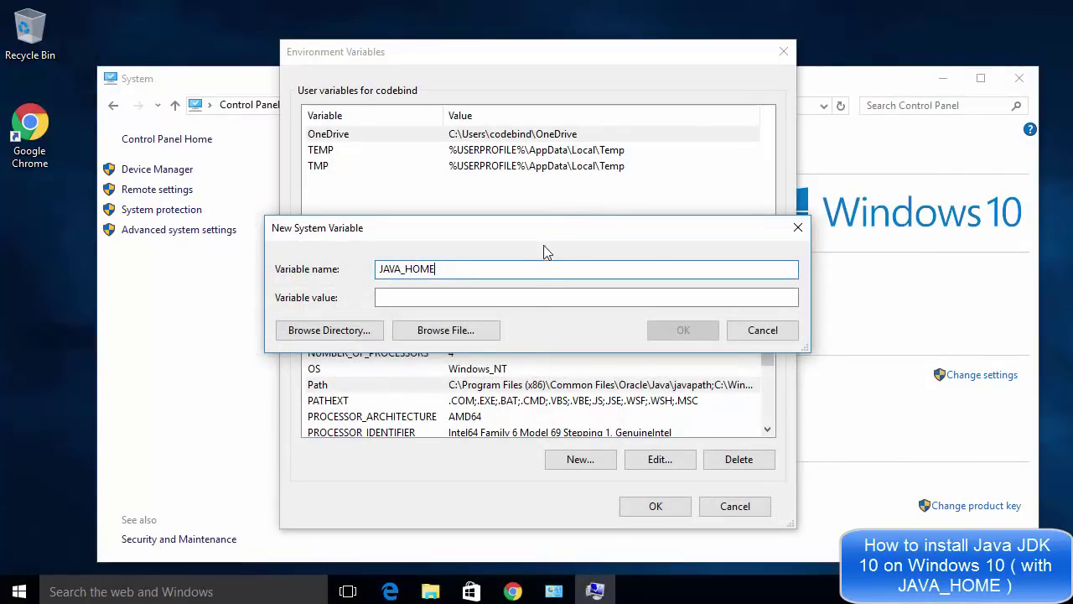
click(527, 298)
key(ctrl+v)
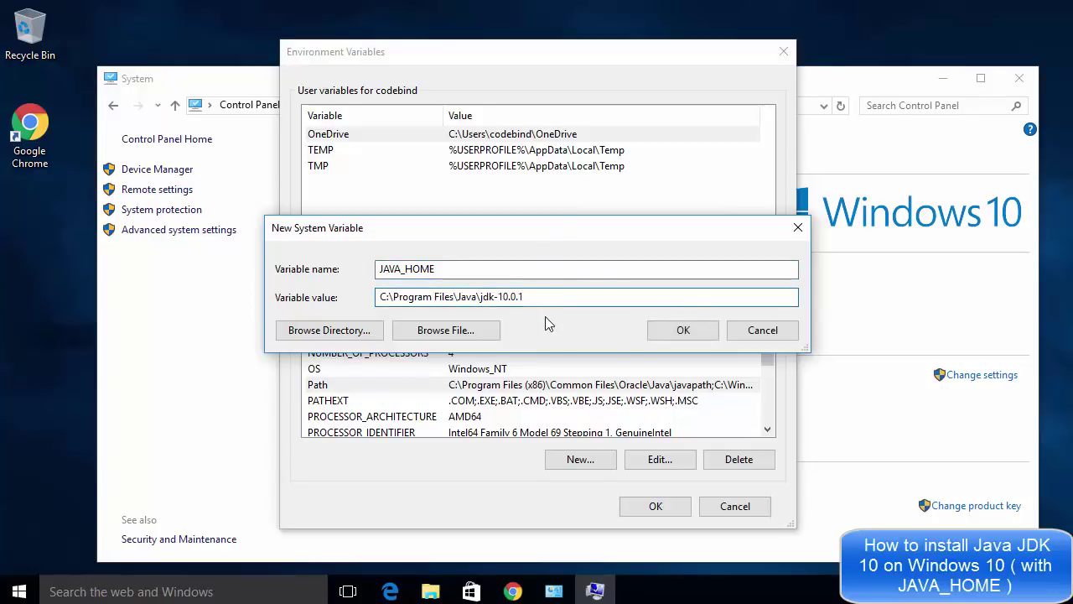
click(684, 330)
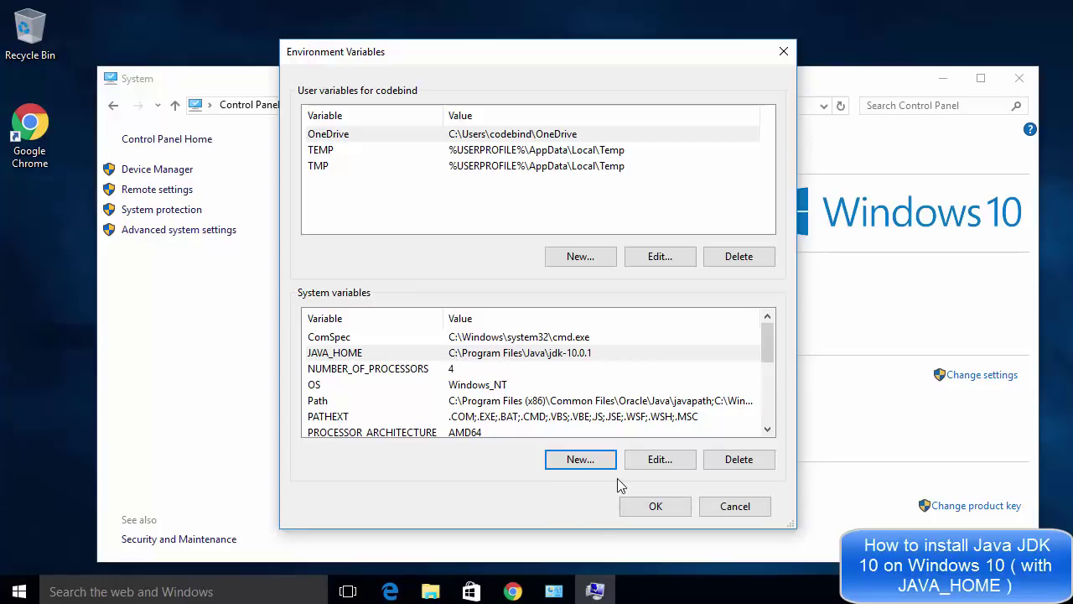
Save the JAVA_HOME and Path changes with OK in both dialogs, then close the System window
click(642, 506)
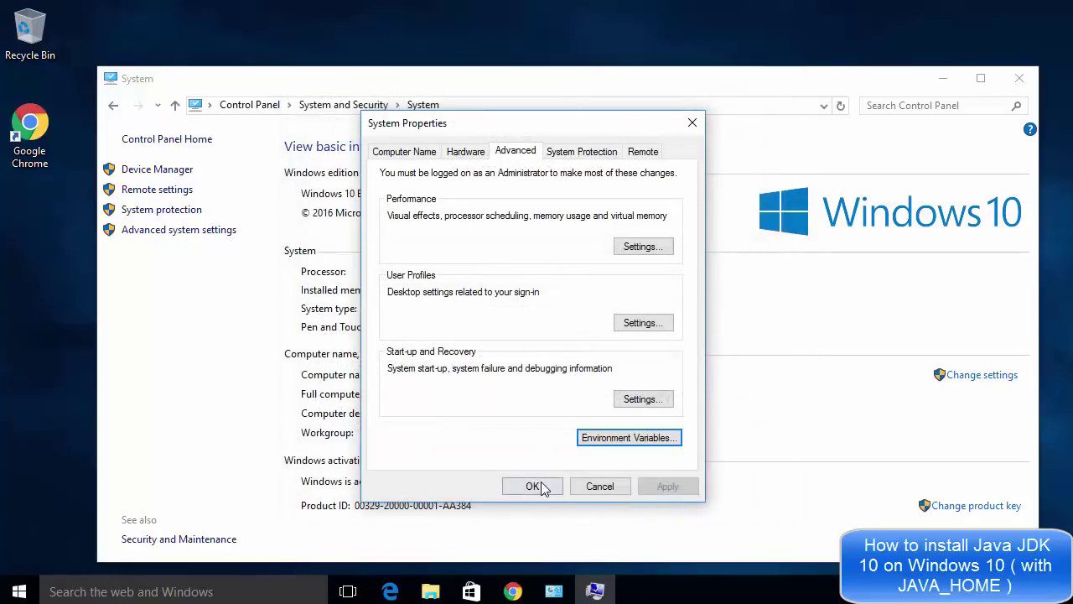
click(541, 487)
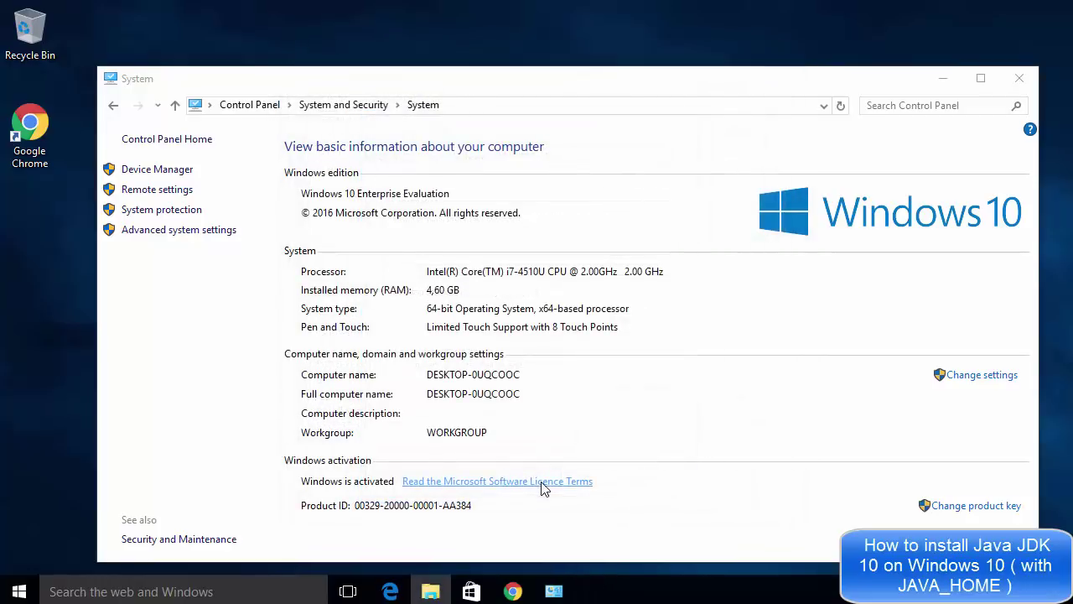
click(1019, 78)
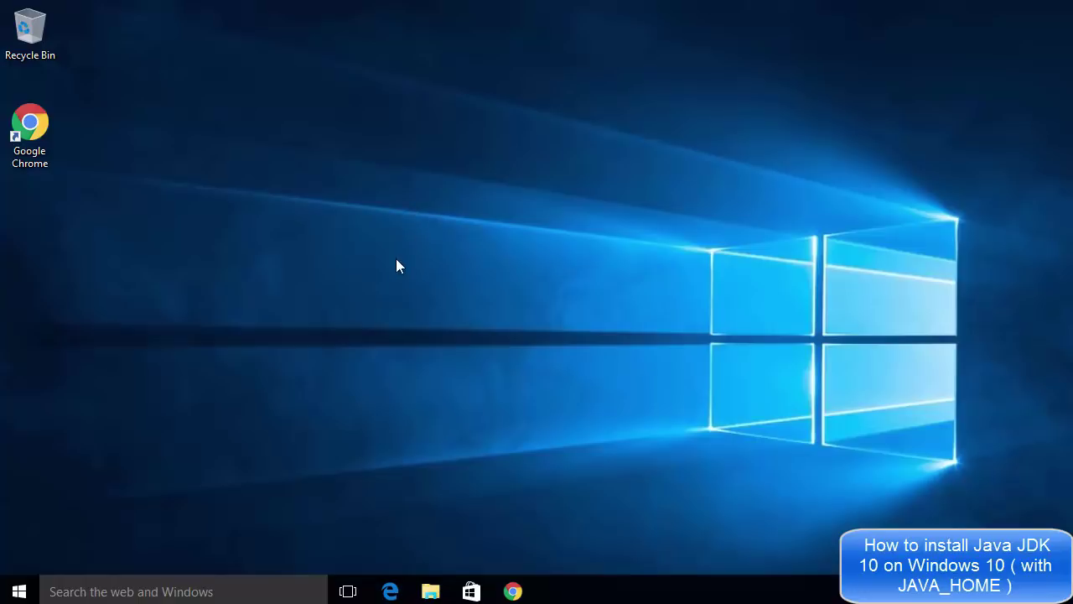
Launch Command Prompt from the Start button's right-click menu
right_click(24, 582)
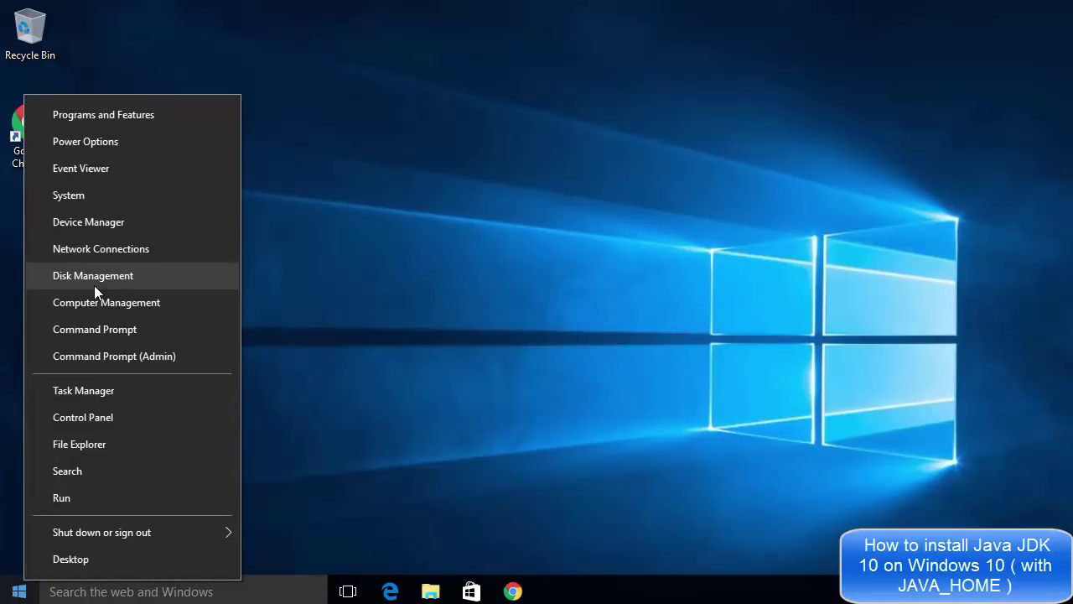
click(92, 330)
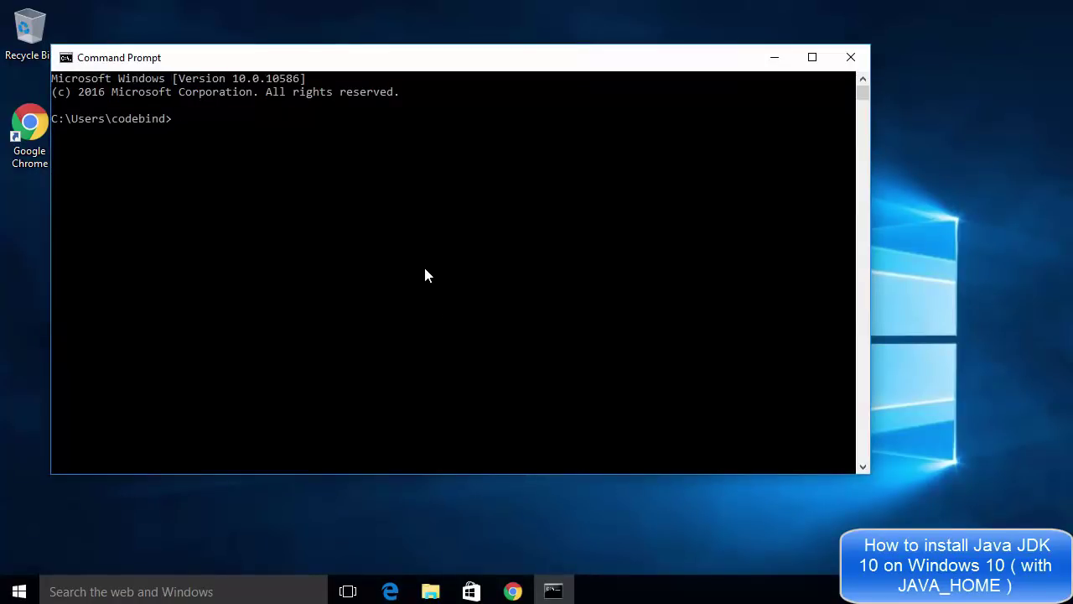
click(424, 268)
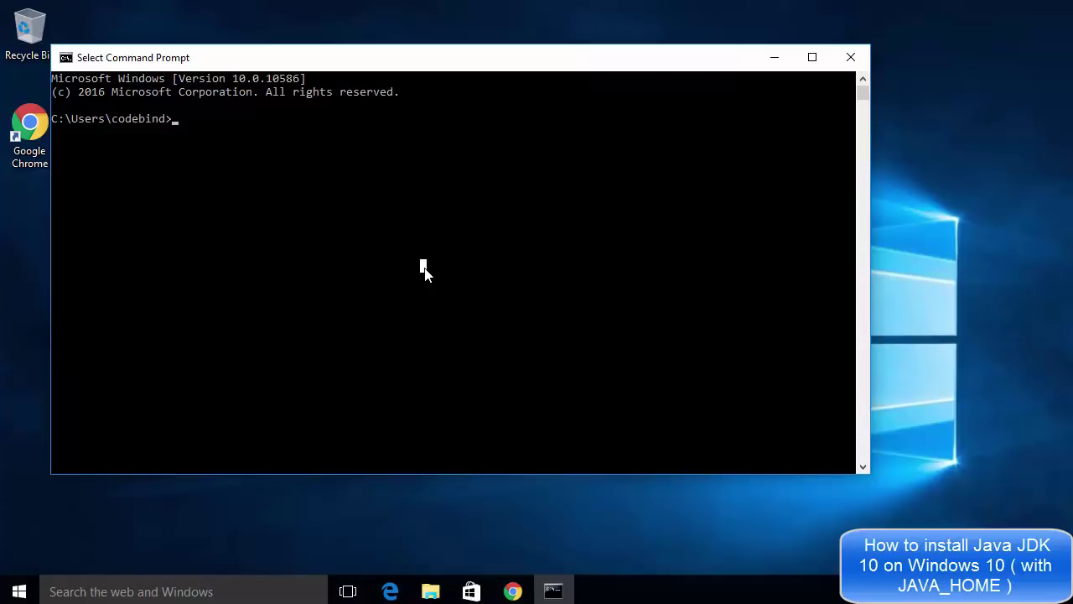
Run java -version and confirm it reports Java 10.0.1, build 10.0.1+10
text(java)
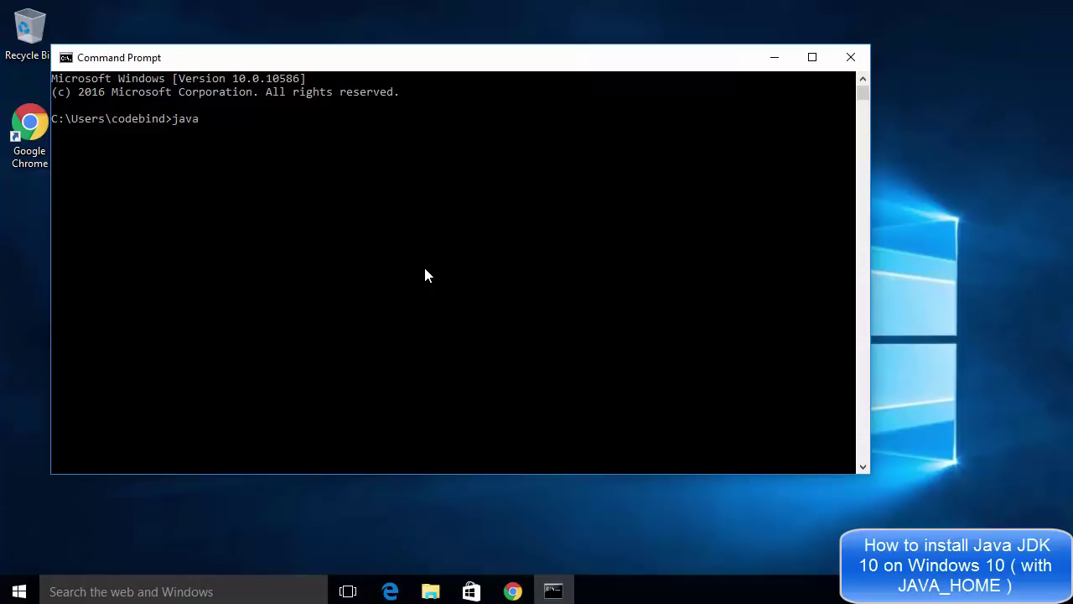
text( -version)
key(Return)
click(215, 238)
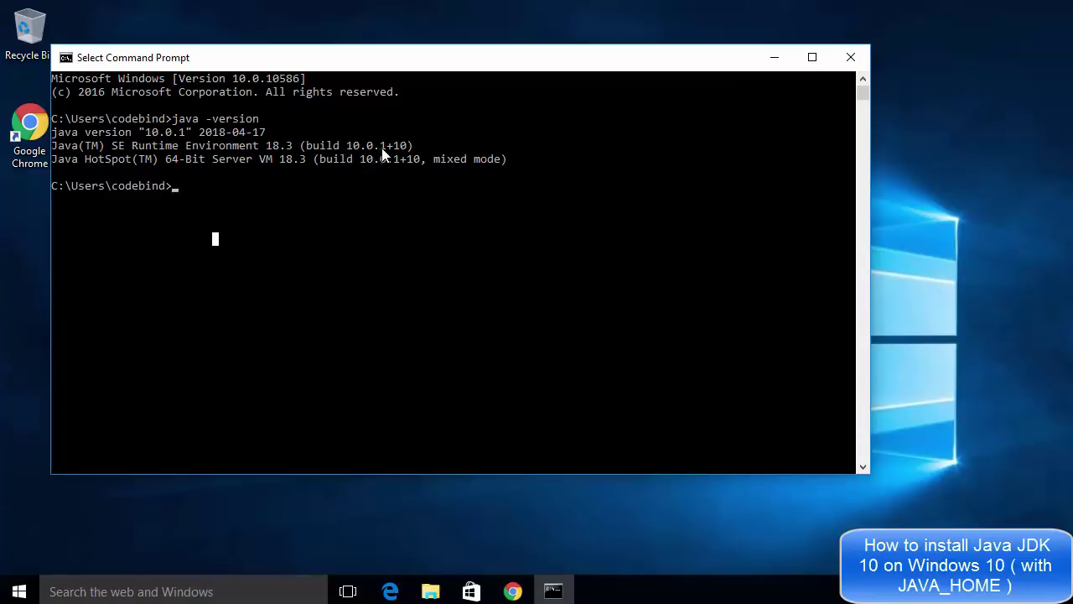
drag(425, 147, 327, 147)
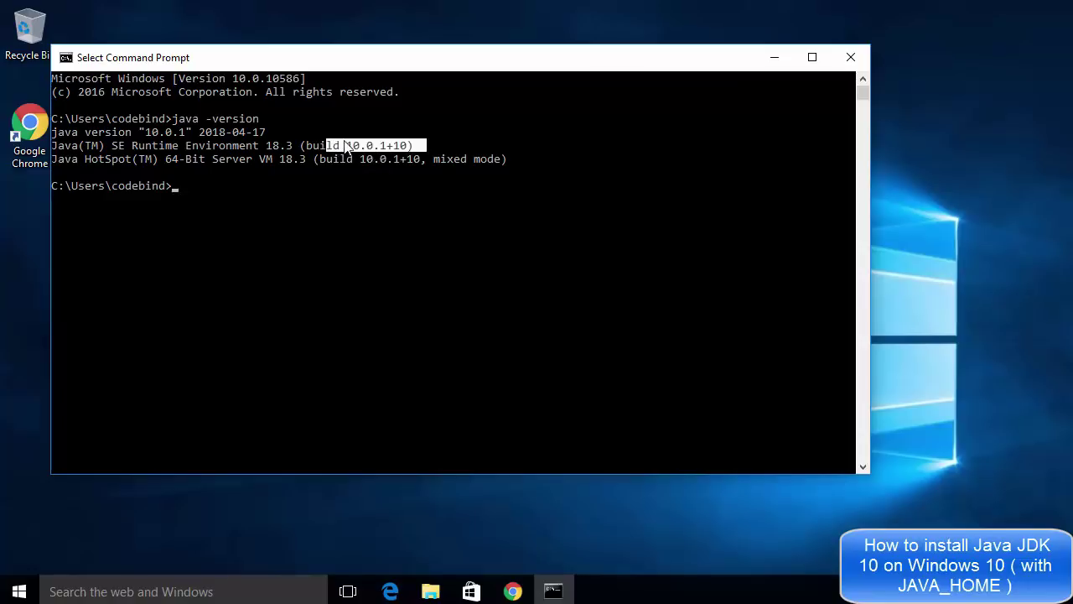
click(268, 211)
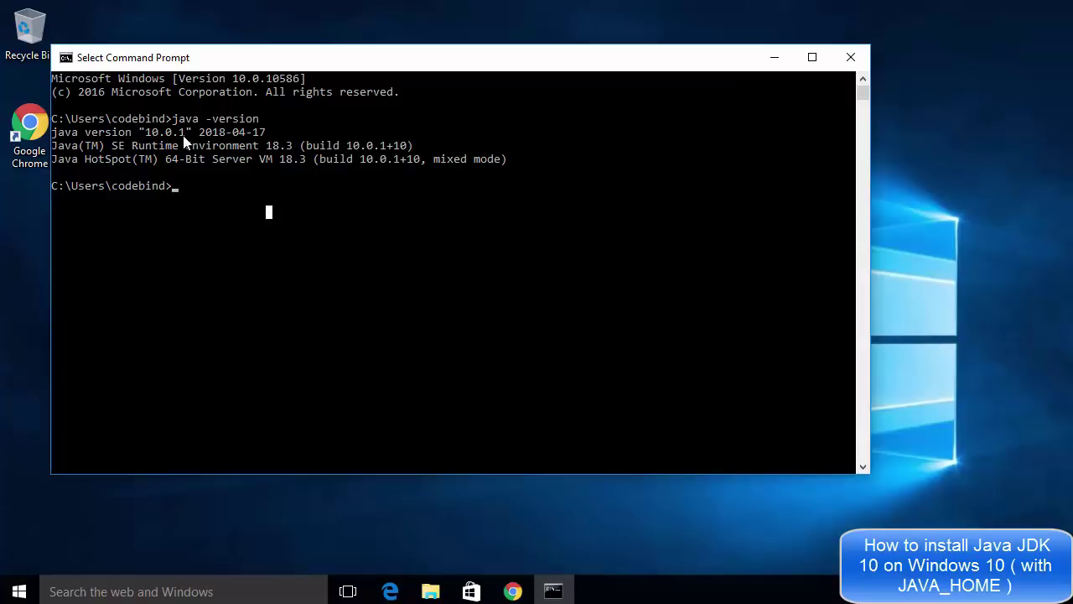
click(330, 188)
click(242, 188)
Run javac and review its usage line: javac <options> <source files>
text(jav)
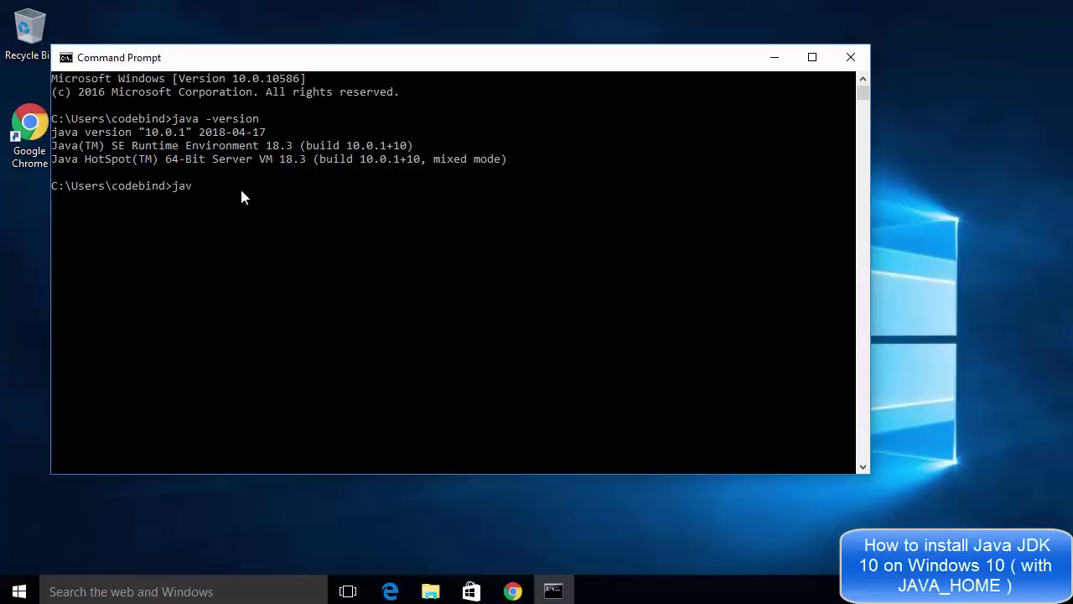
text(ac)
key(Return)
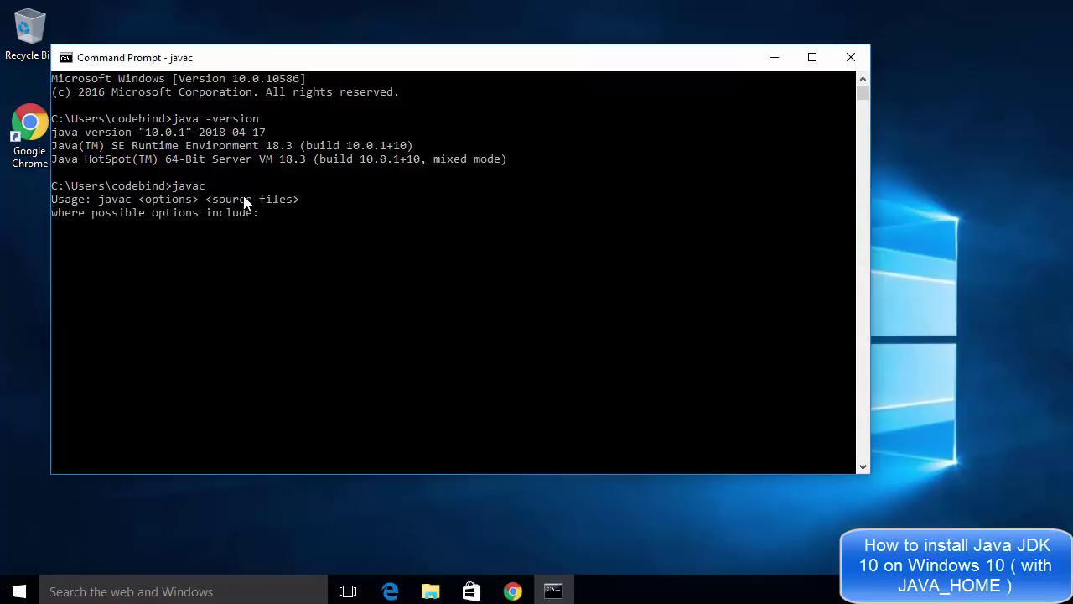
click(309, 321)
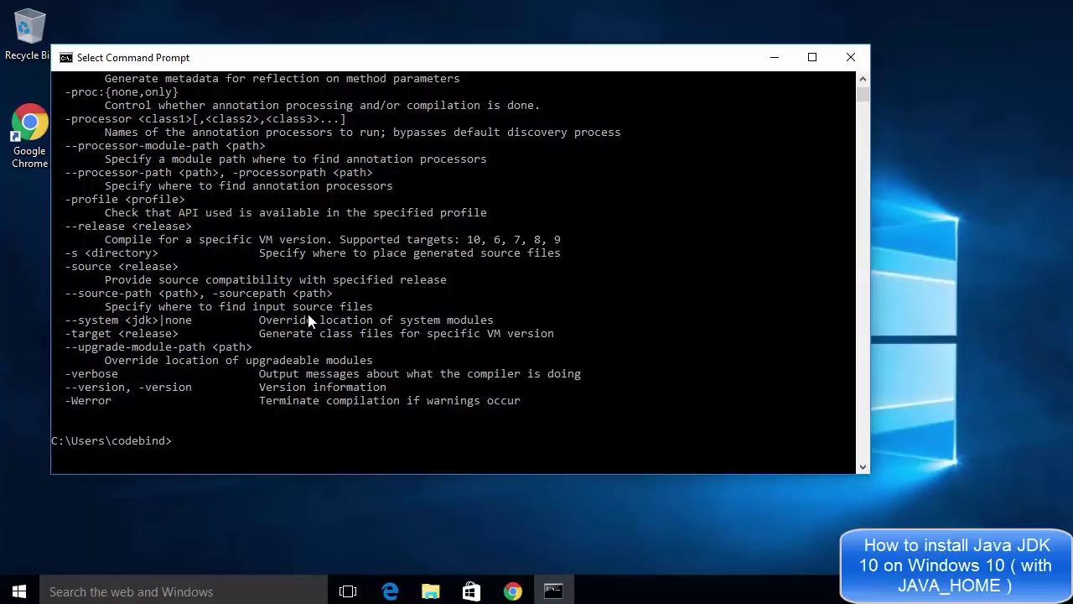
scroll(309, 321, up, 8)
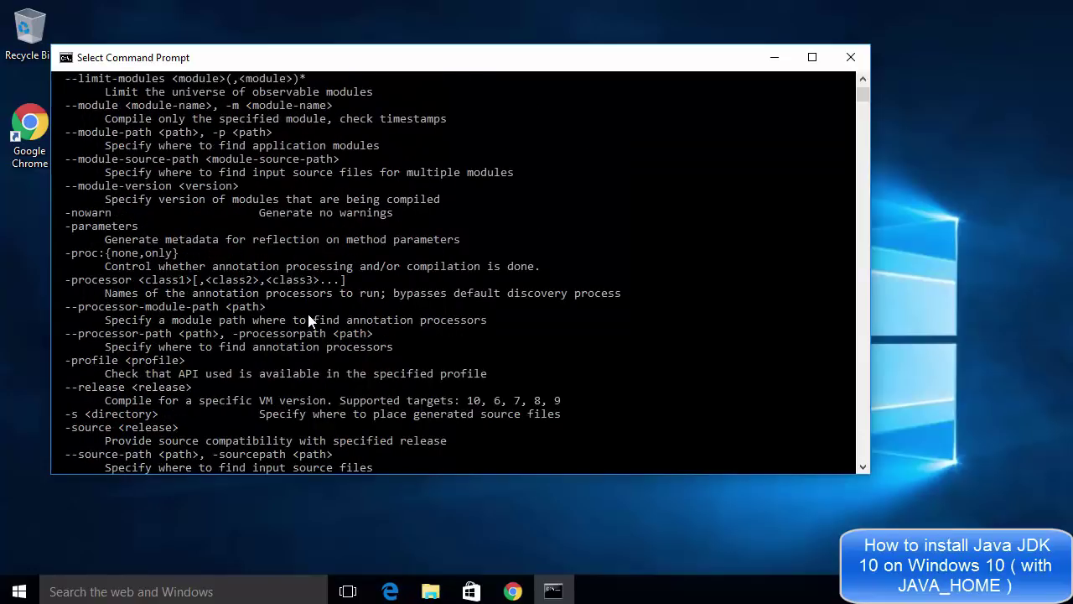
scroll(308, 321, up, 7)
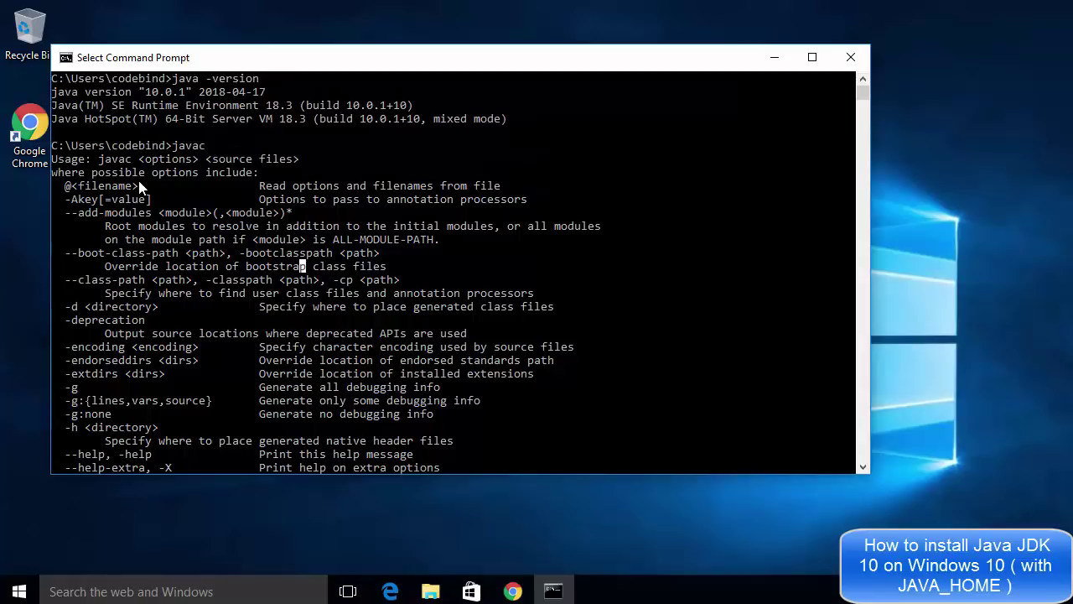
drag(86, 159, 138, 160)
drag(140, 159, 205, 161)
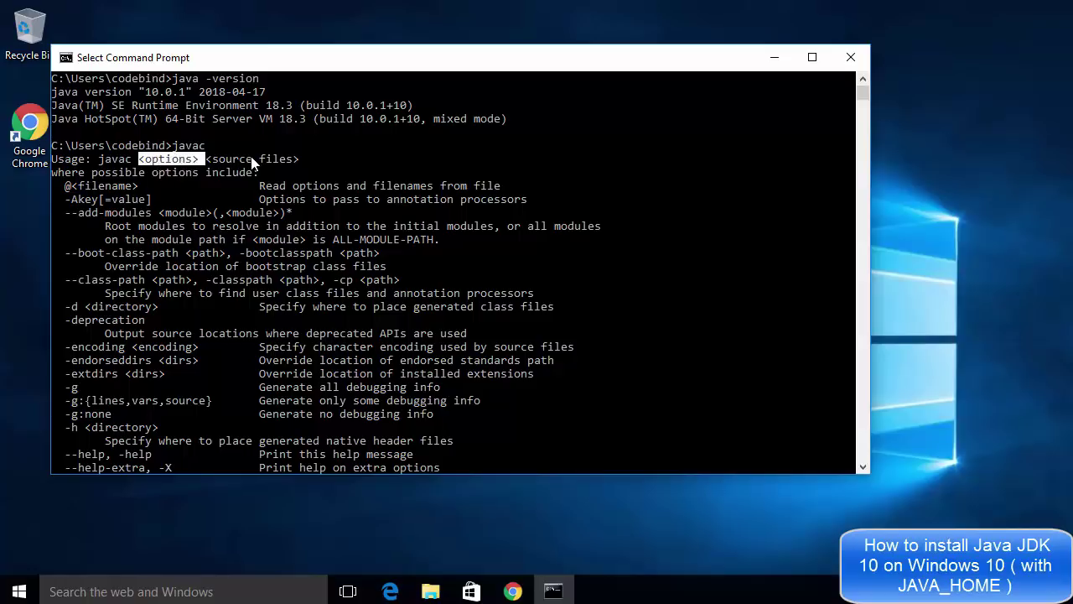
drag(207, 159, 310, 161)
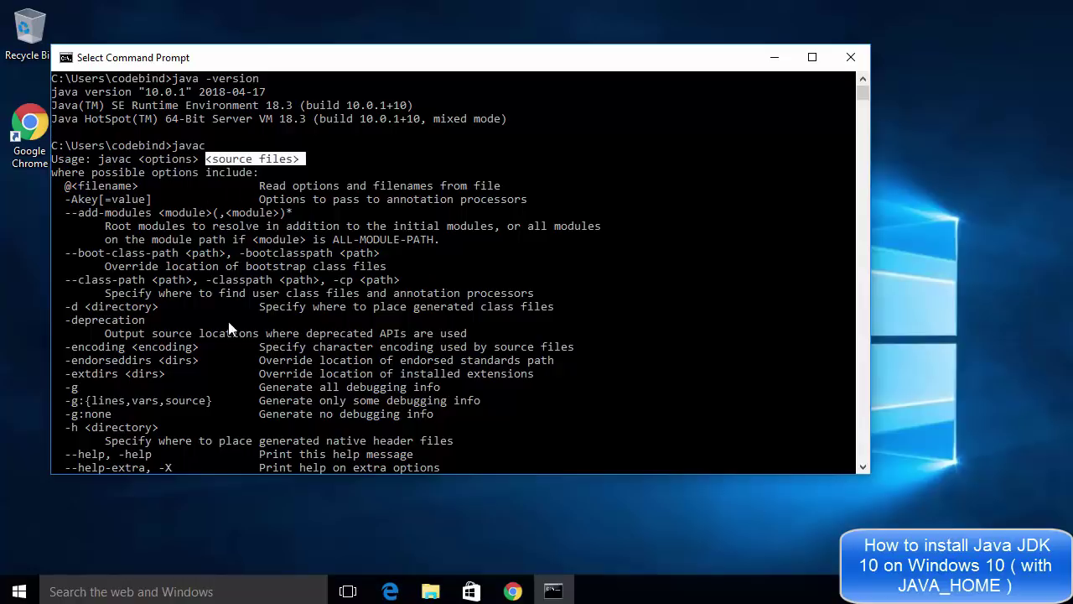
click(557, 506)
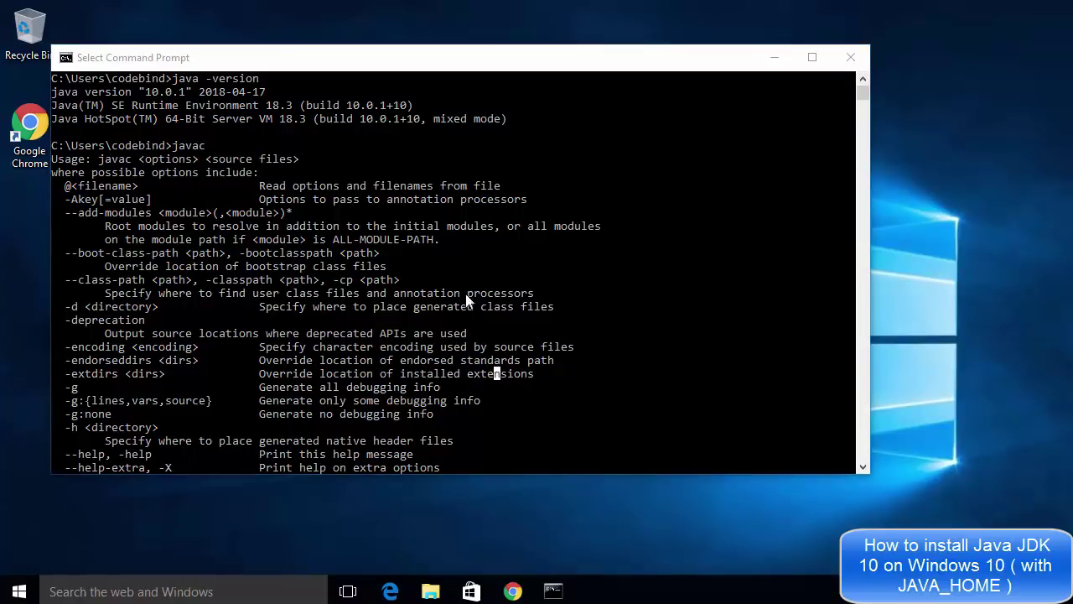